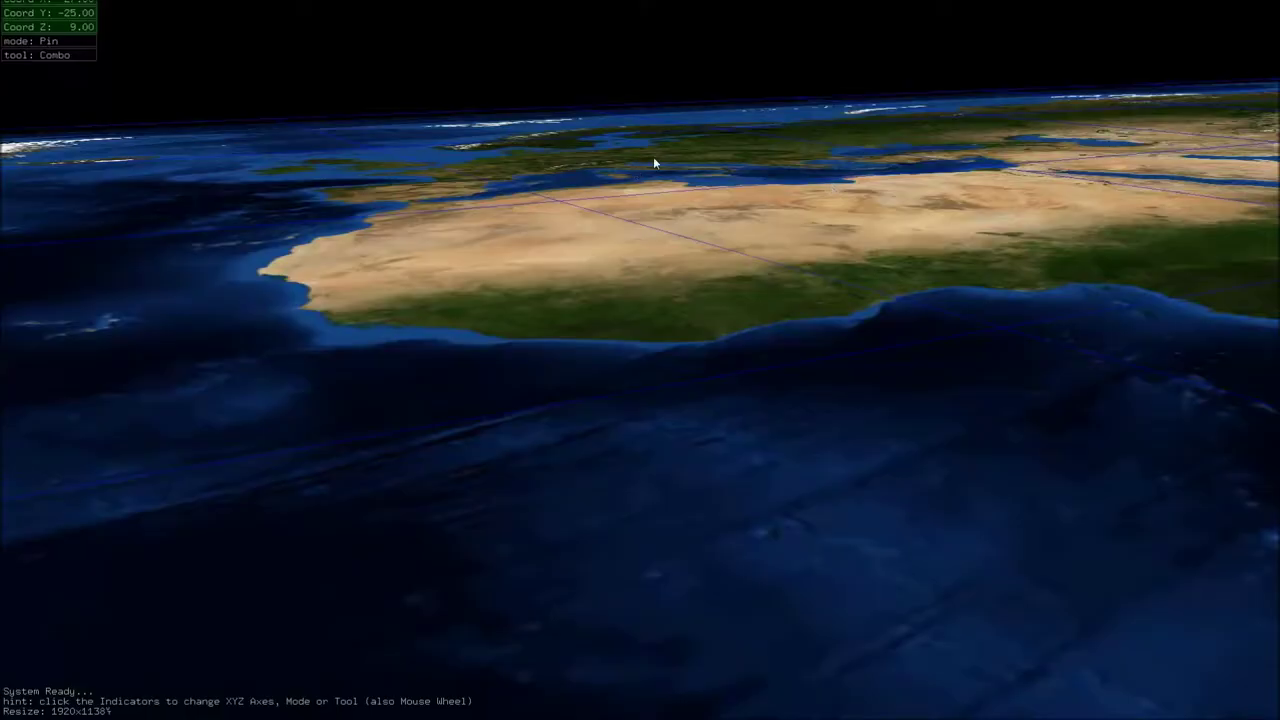
- Export the current scene to a CSV file with Ctrl+S, then quit ANTz
{"action": "key", "text": "ctrl+s"}
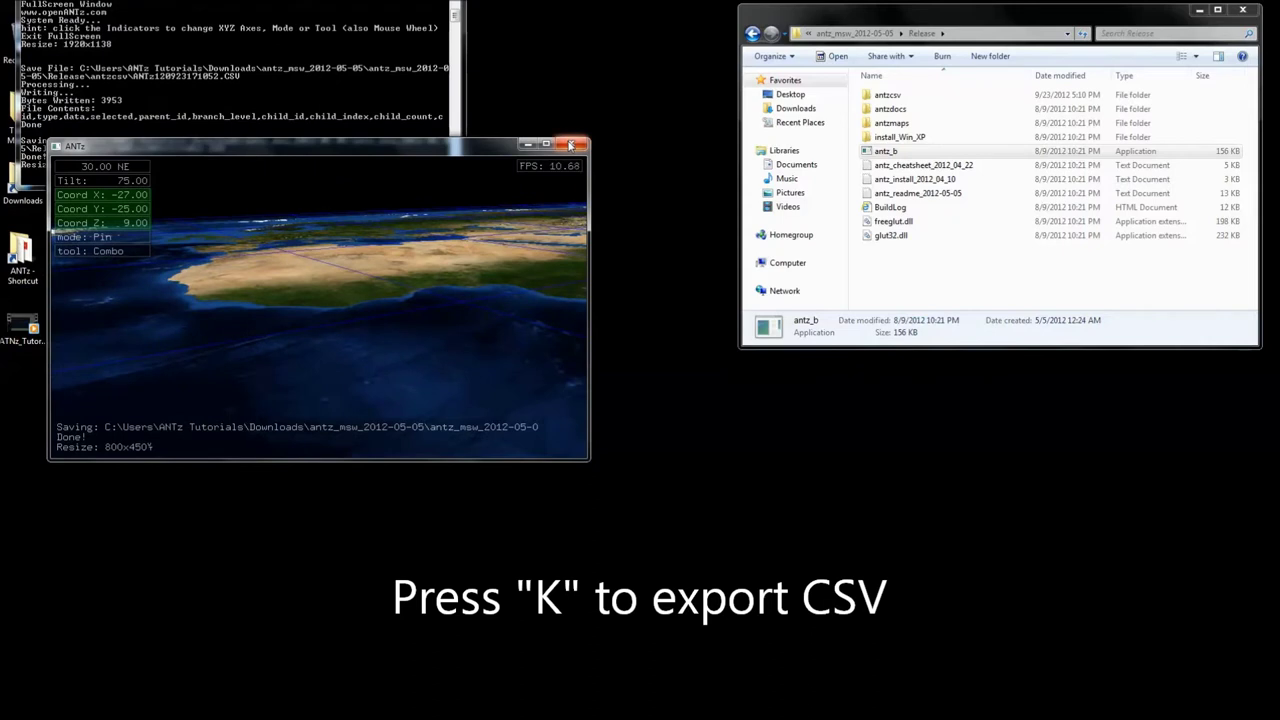
{"action": "key", "text": "Escape"}
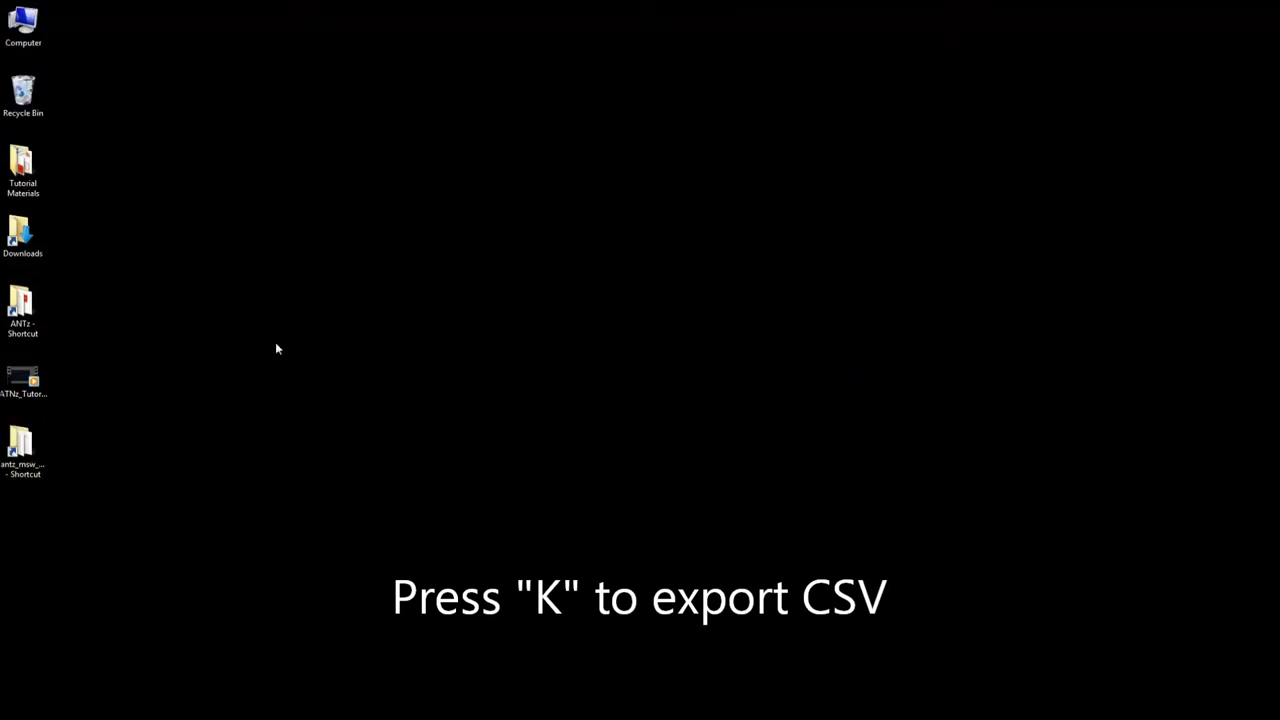
- Open the antz_msw_2012-05-05 folder, then go into Release > antzcsv
{"action": "double_click", "coordinate": [24, 445]}
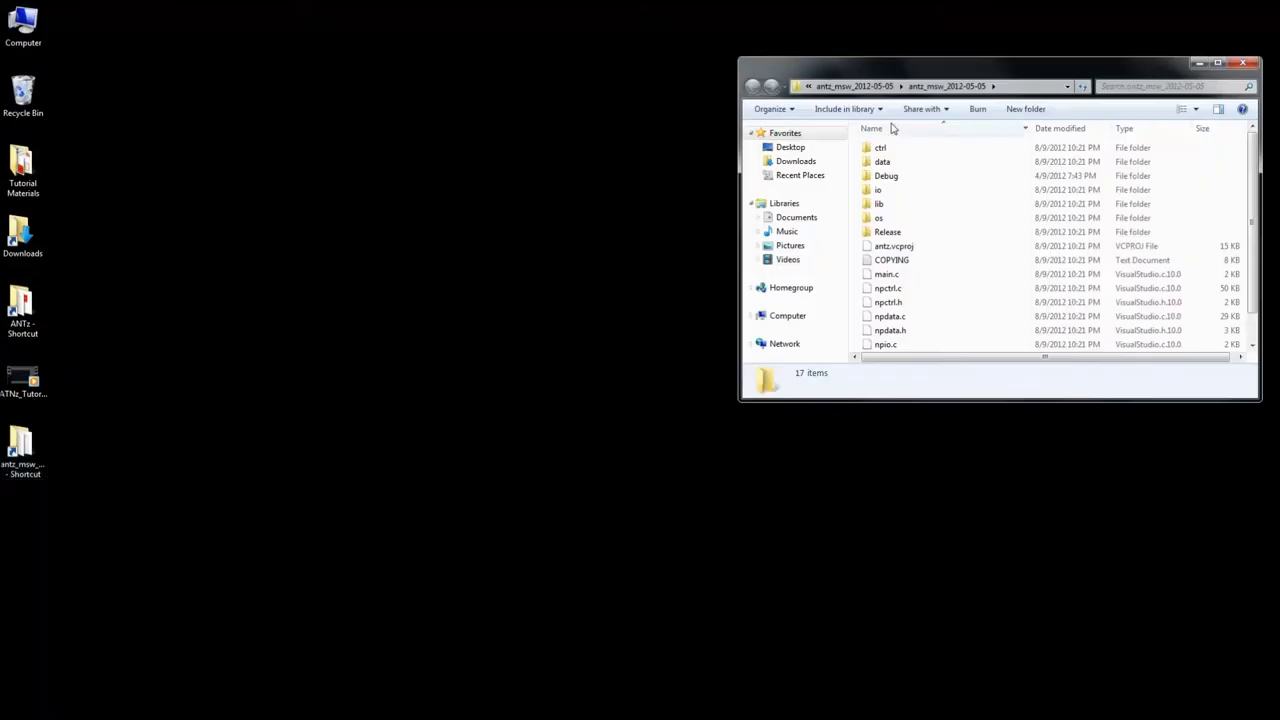
{"action": "left_click_drag", "start_coordinate": [920, 73], "coordinate": [753, 122]}
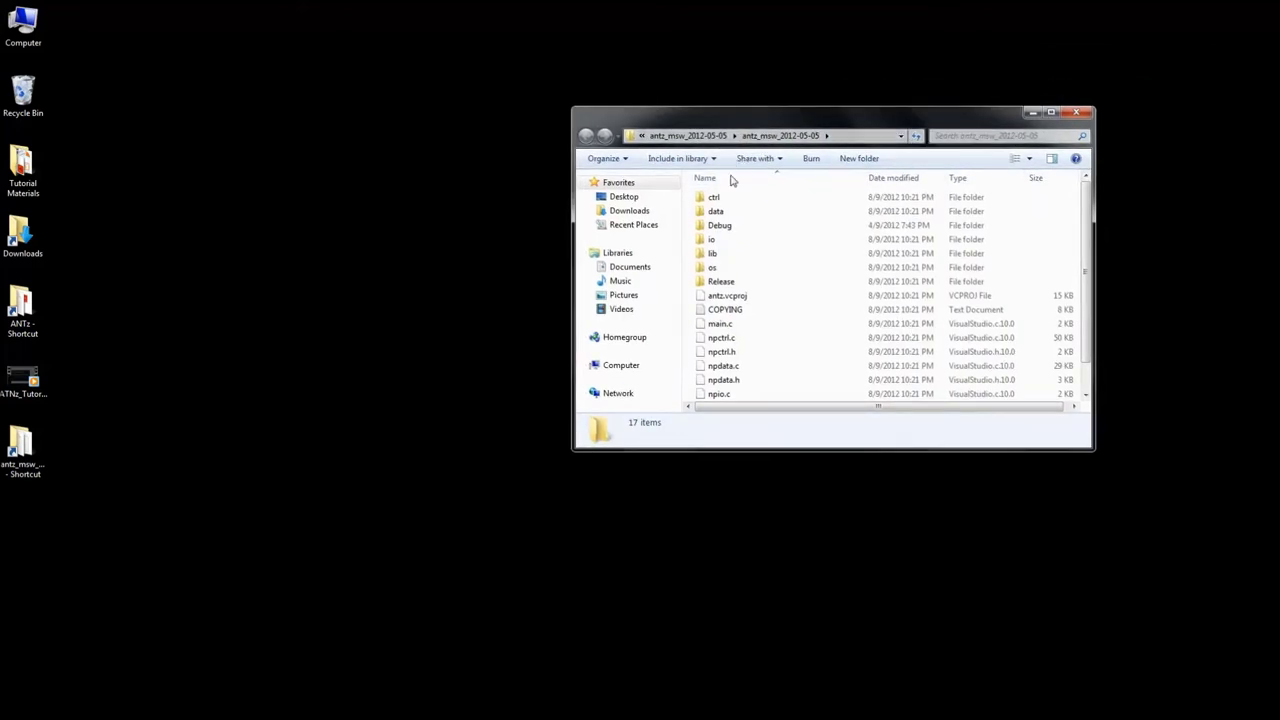
{"action": "double_click", "coordinate": [718, 281]}
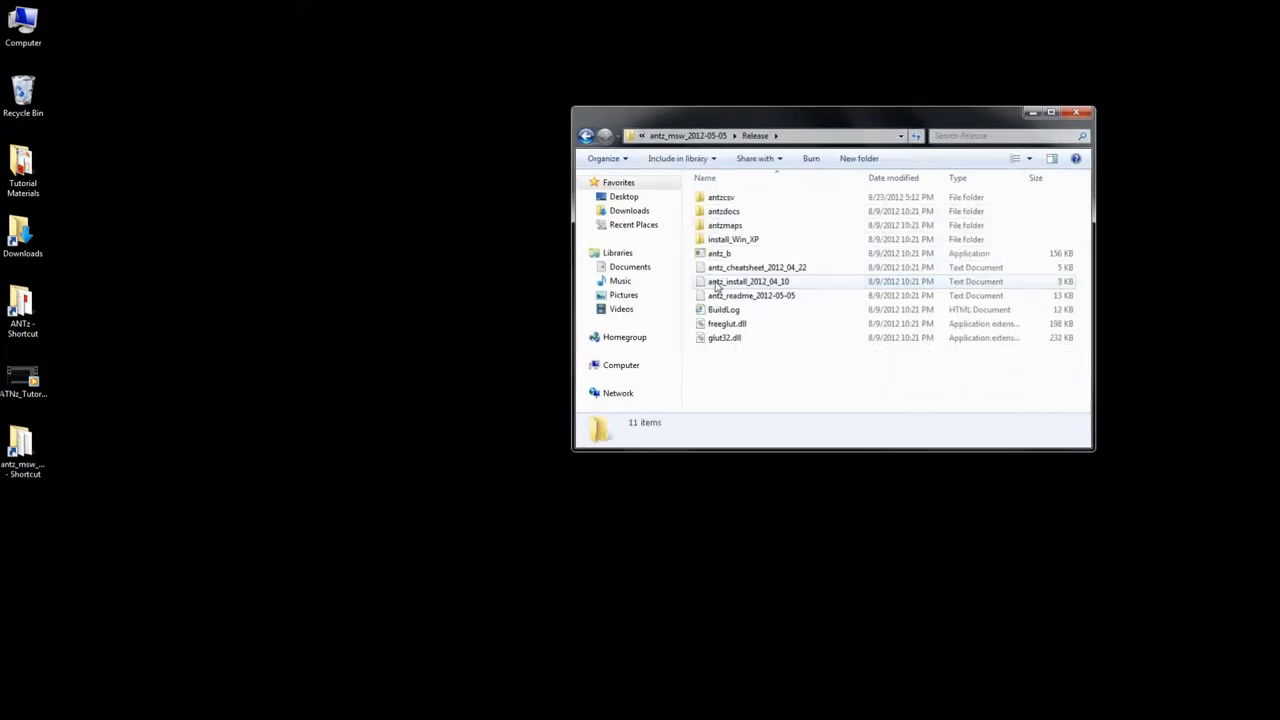
{"action": "left_click", "coordinate": [728, 198]}
{"action": "double_click", "coordinate": [730, 199]}
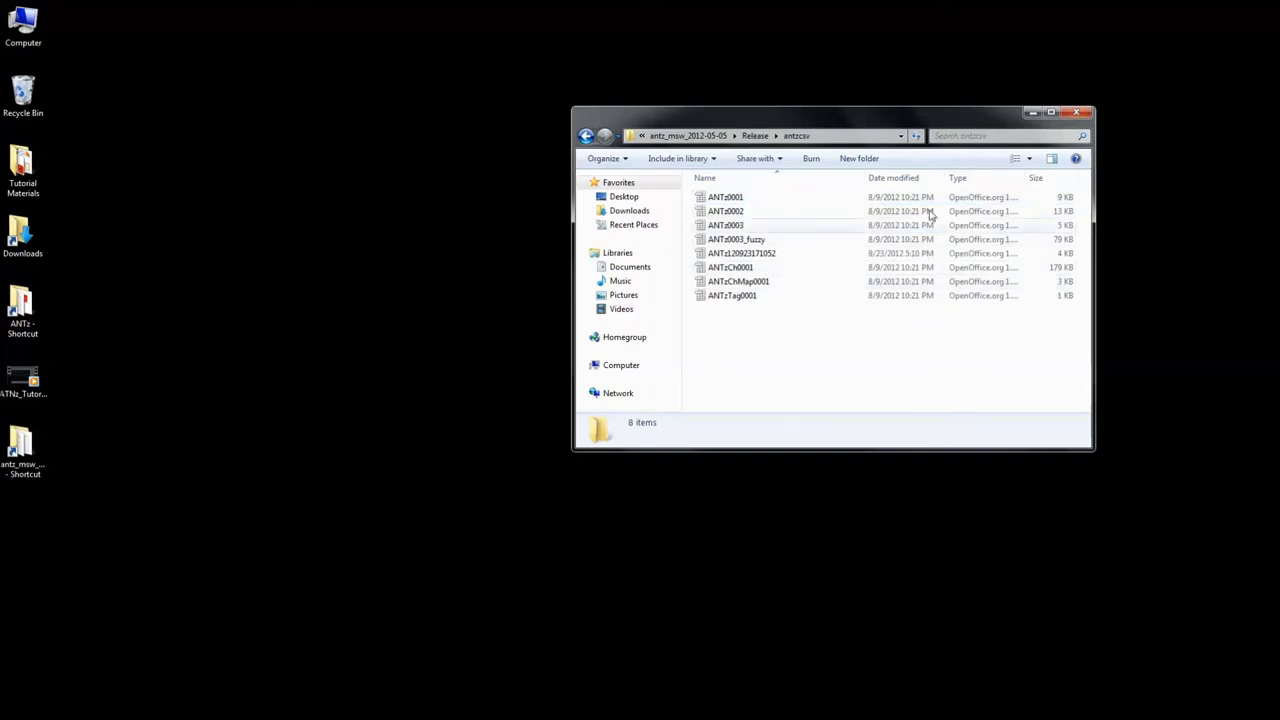
{"action": "left_click", "coordinate": [906, 178]}
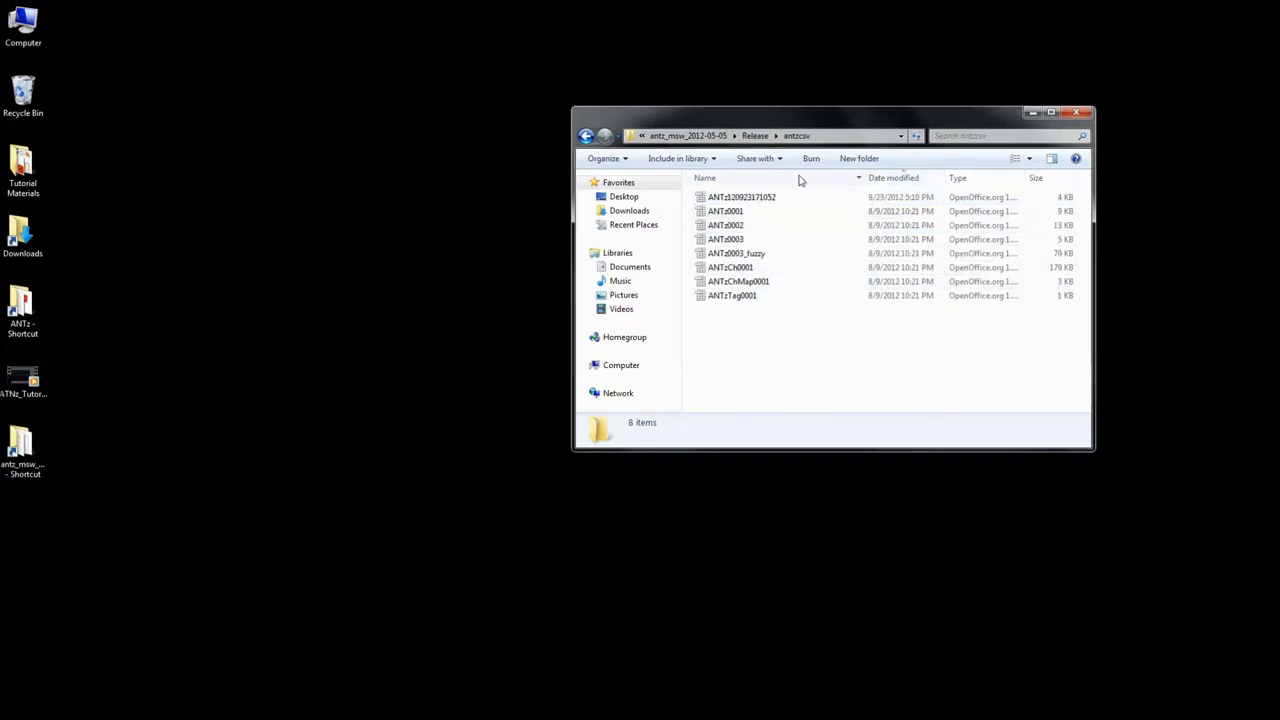
{"action": "left_click", "coordinate": [766, 201]}
{"action": "left_click", "coordinate": [1029, 158]}
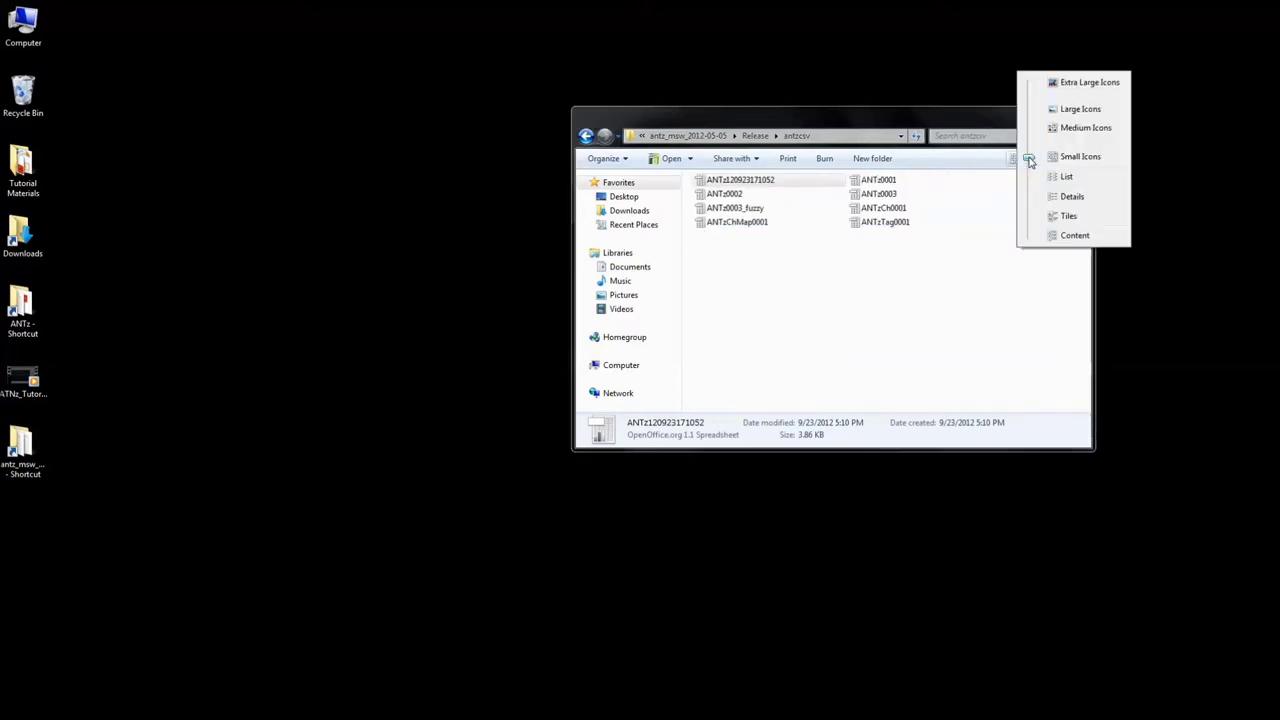
{"action": "left_click_drag", "start_coordinate": [1029, 160], "coordinate": [1026, 100]}
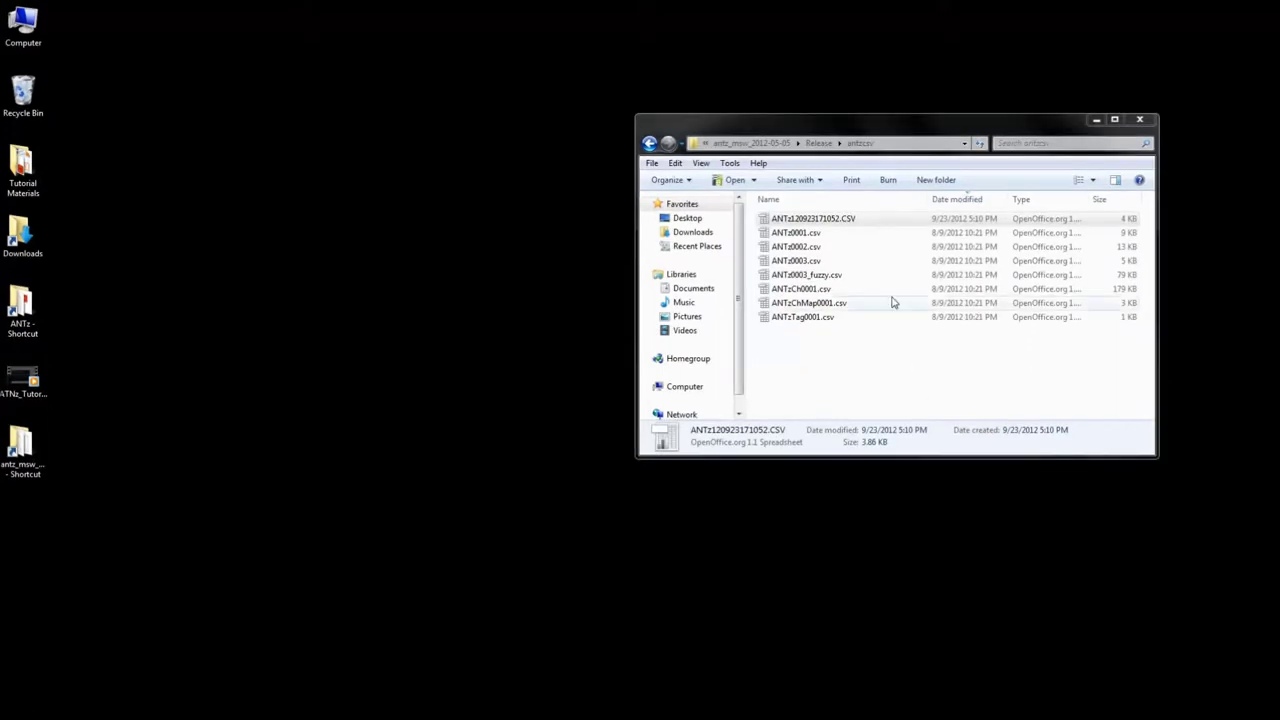
- Open ANTz120923171052.CSV in Calc's Text Import, toggling Comma separation off and back on
{"action": "double_click", "coordinate": [822, 228]}
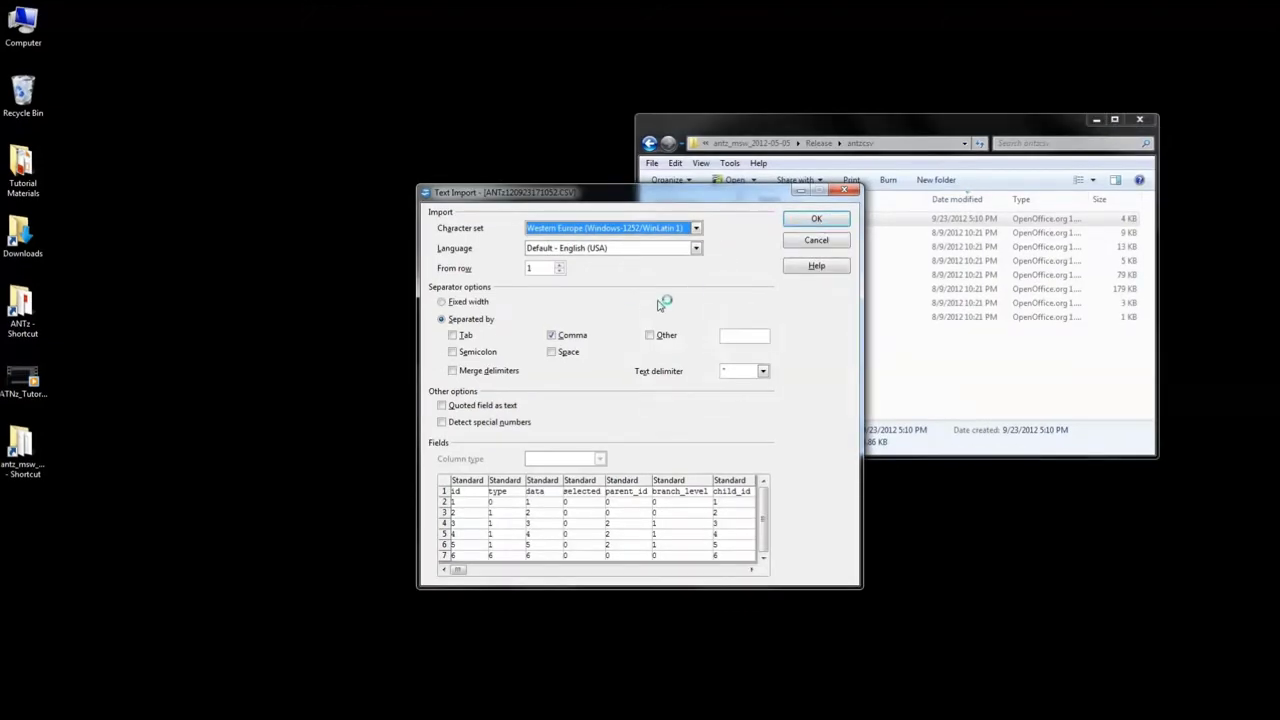
{"action": "left_click", "coordinate": [559, 340]}
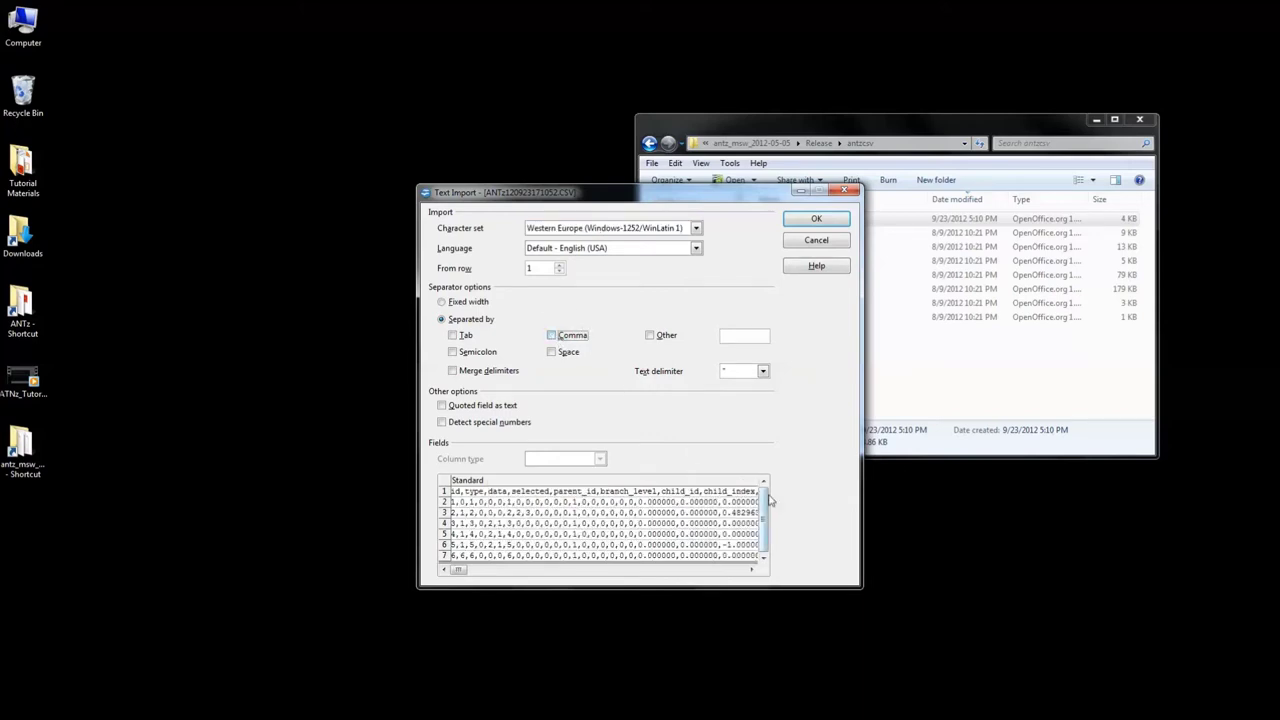
{"action": "left_click", "coordinate": [563, 338]}
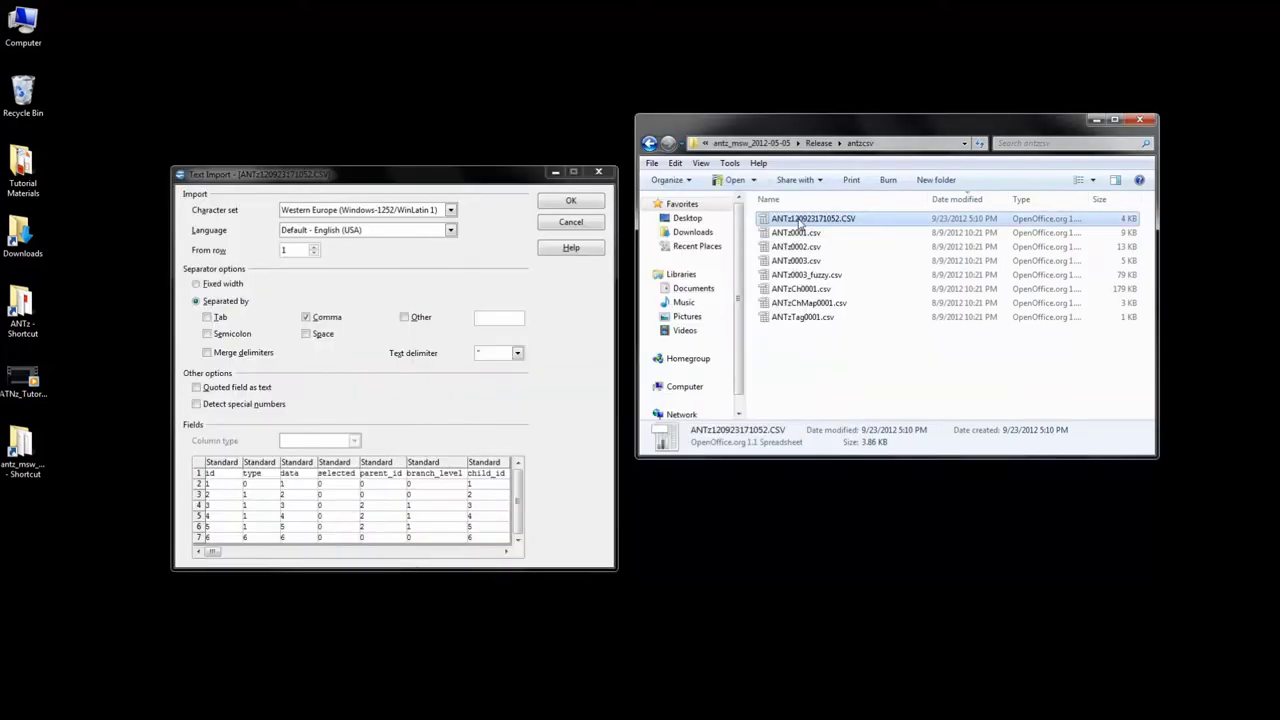
- View the raw CSV in Notepad beside the import preview, then confirm the comma-separated import
{"action": "right_click", "coordinate": [800, 219]}
{"action": "mouse_move", "coordinate": [887, 319]}
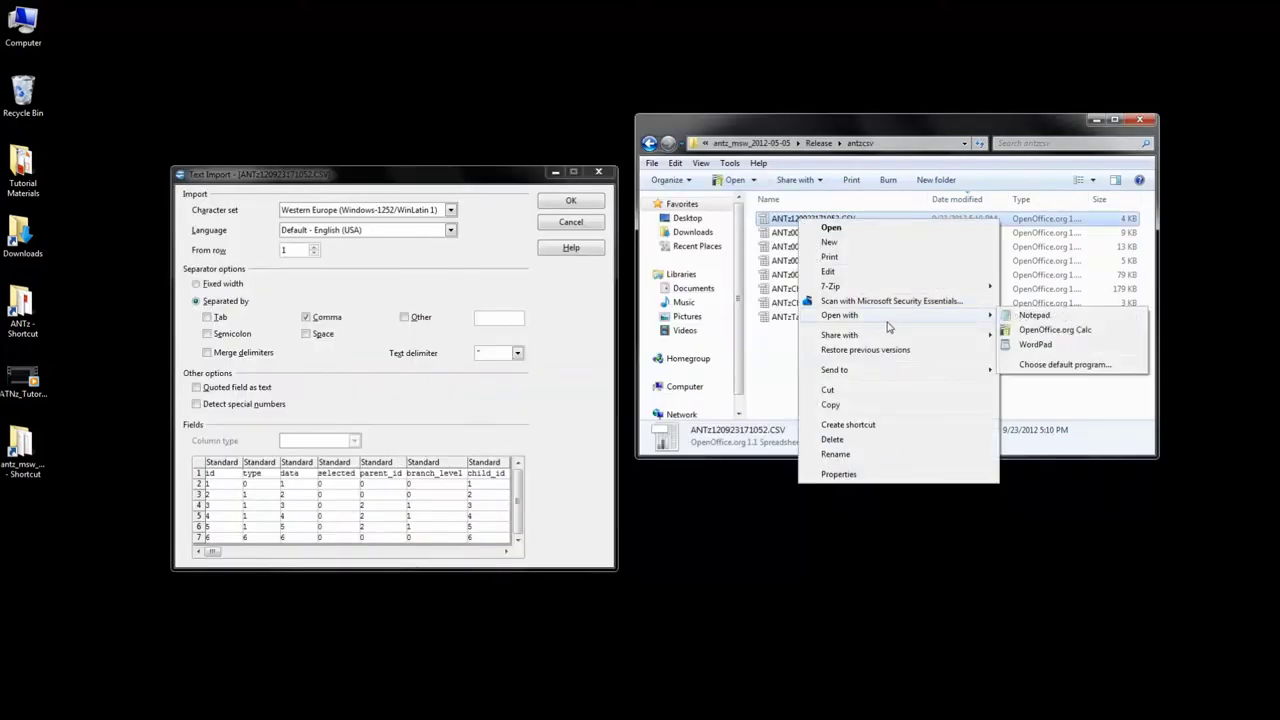
{"action": "left_click", "coordinate": [1028, 316]}
{"action": "left_click_drag", "start_coordinate": [962, 158], "coordinate": [658, 85]}
{"action": "left_click_drag", "start_coordinate": [822, 669], "coordinate": [1172, 660]}
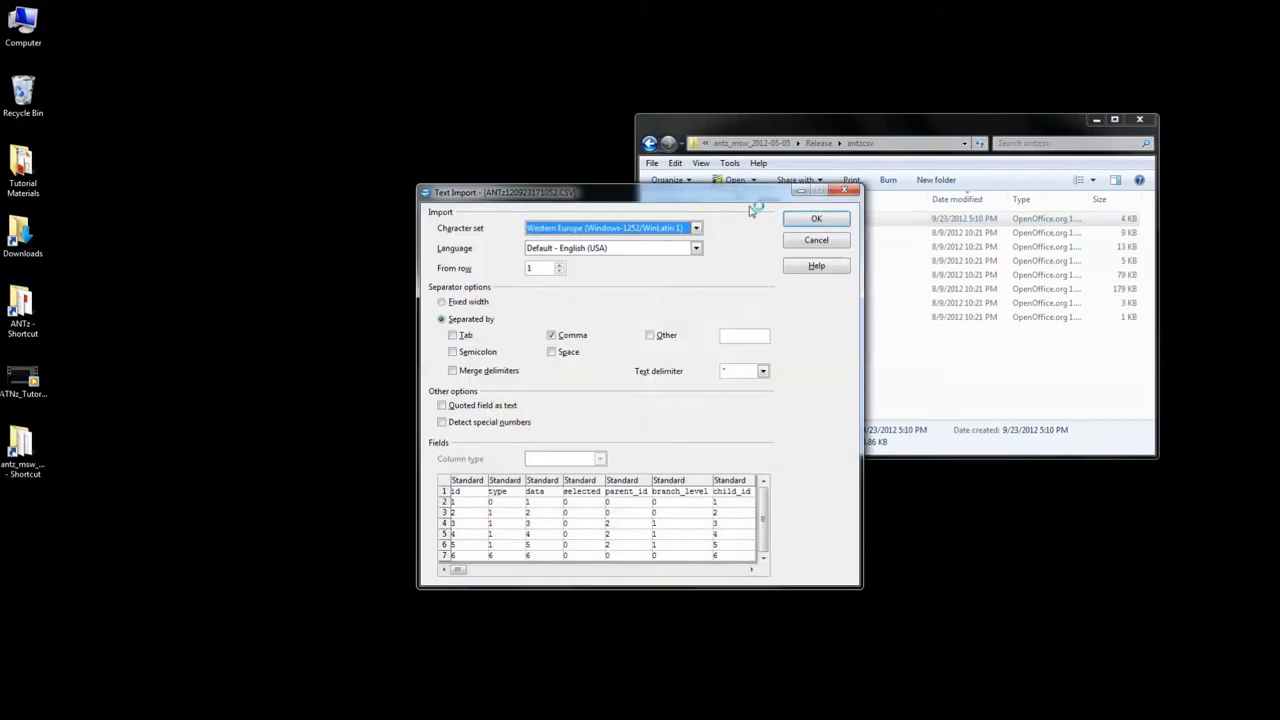
{"action": "left_click", "coordinate": [816, 221]}
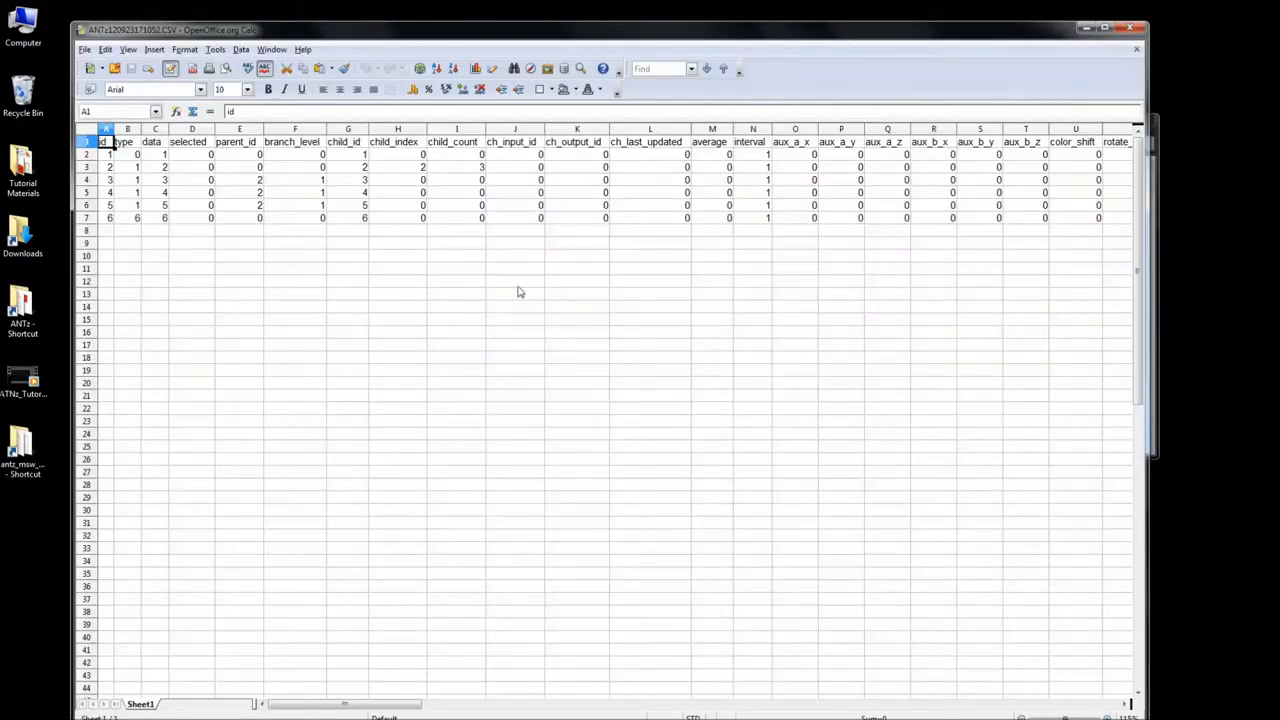
- Zoom the sheet in and select row 1 holding the id, type, data and parent_id fields
{"action": "left_click_drag", "start_coordinate": [1060, 717], "coordinate": [1071, 717]}
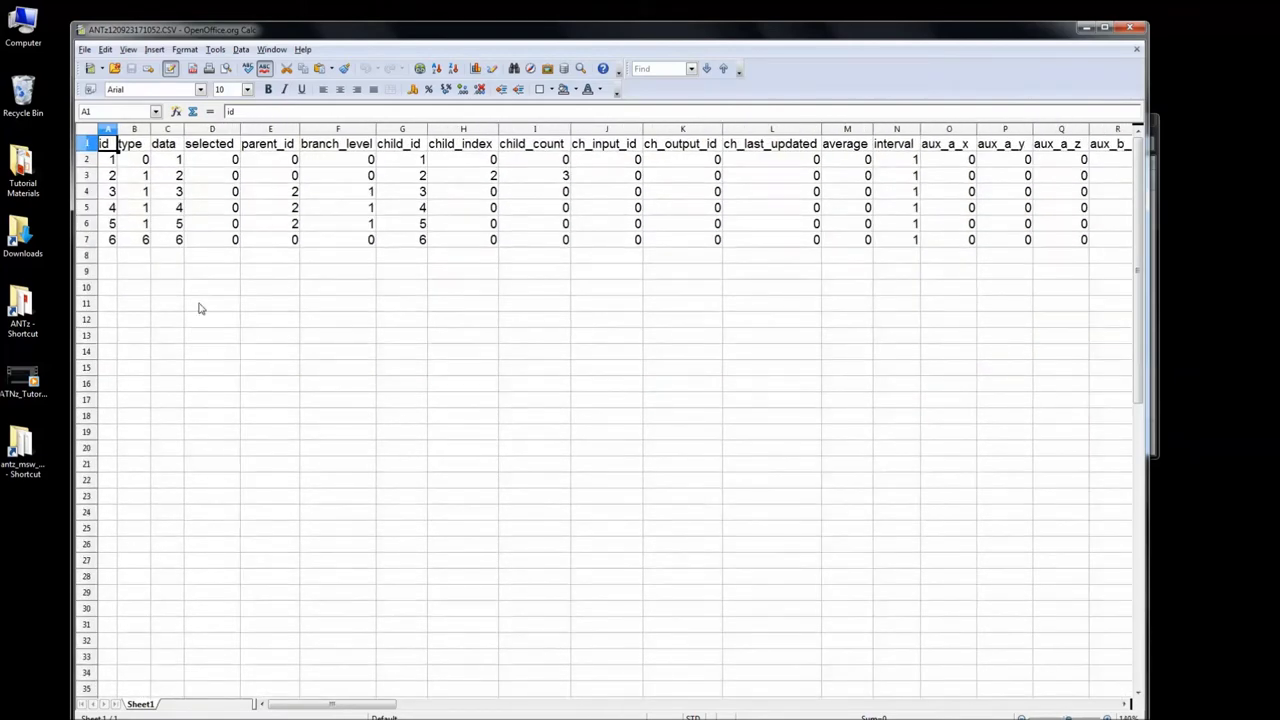
{"action": "left_click", "coordinate": [89, 145]}
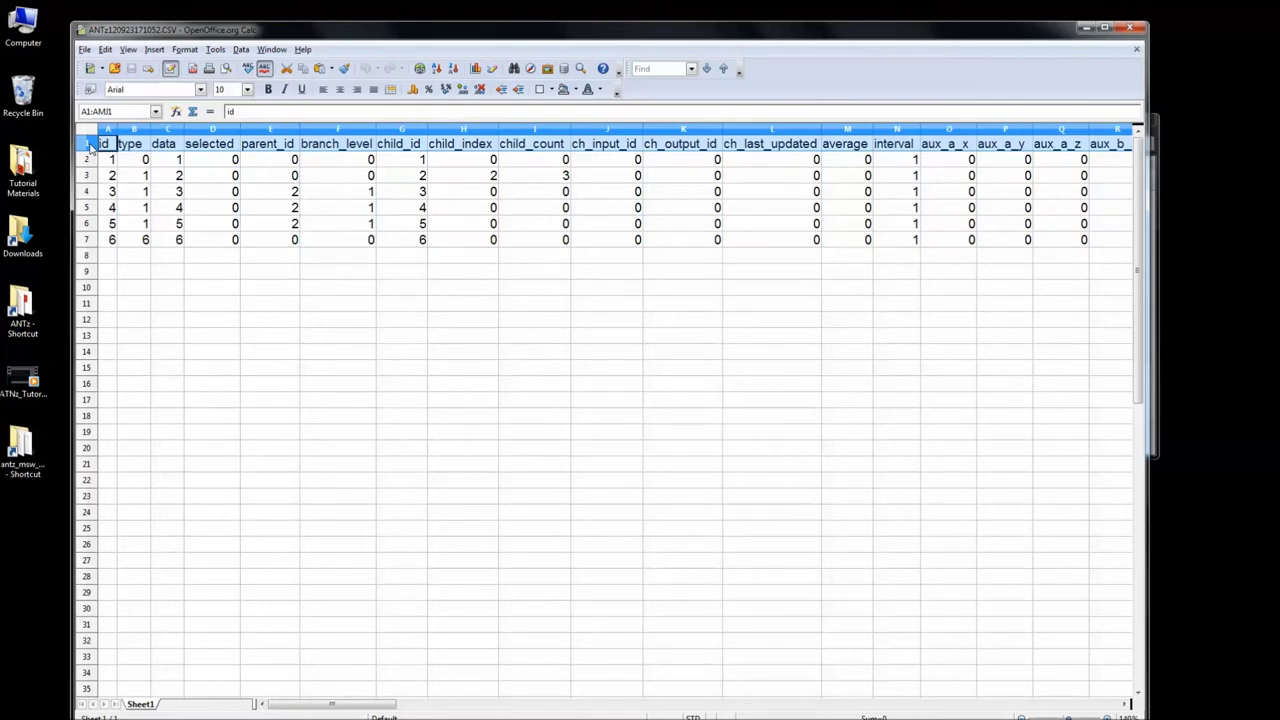
{"action": "left_click_drag", "start_coordinate": [322, 704], "coordinate": [650, 717]}
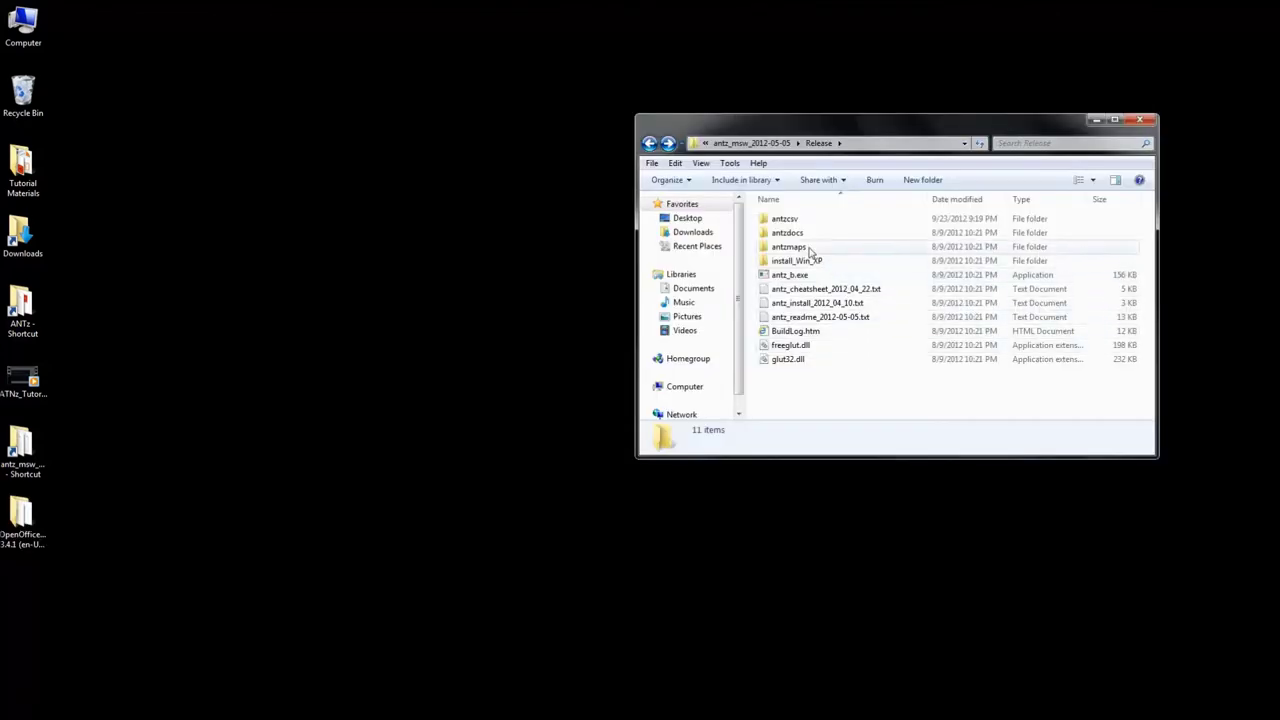
- Open antz_user_manual_2012_01_23.pdf from the antzdocs folder
{"action": "left_click", "coordinate": [800, 236]}
{"action": "double_click", "coordinate": [803, 237]}
{"action": "double_click", "coordinate": [803, 222]}
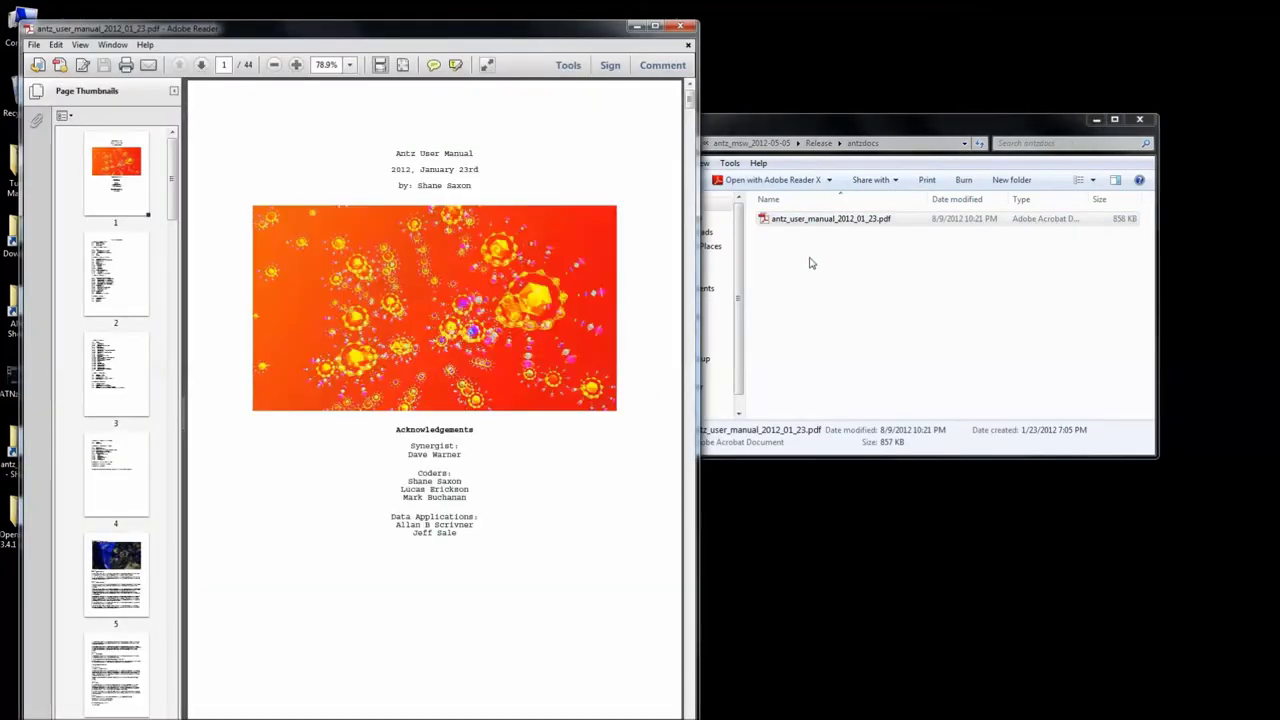
{"action": "left_click_drag", "start_coordinate": [615, 38], "coordinate": [637, 26]}
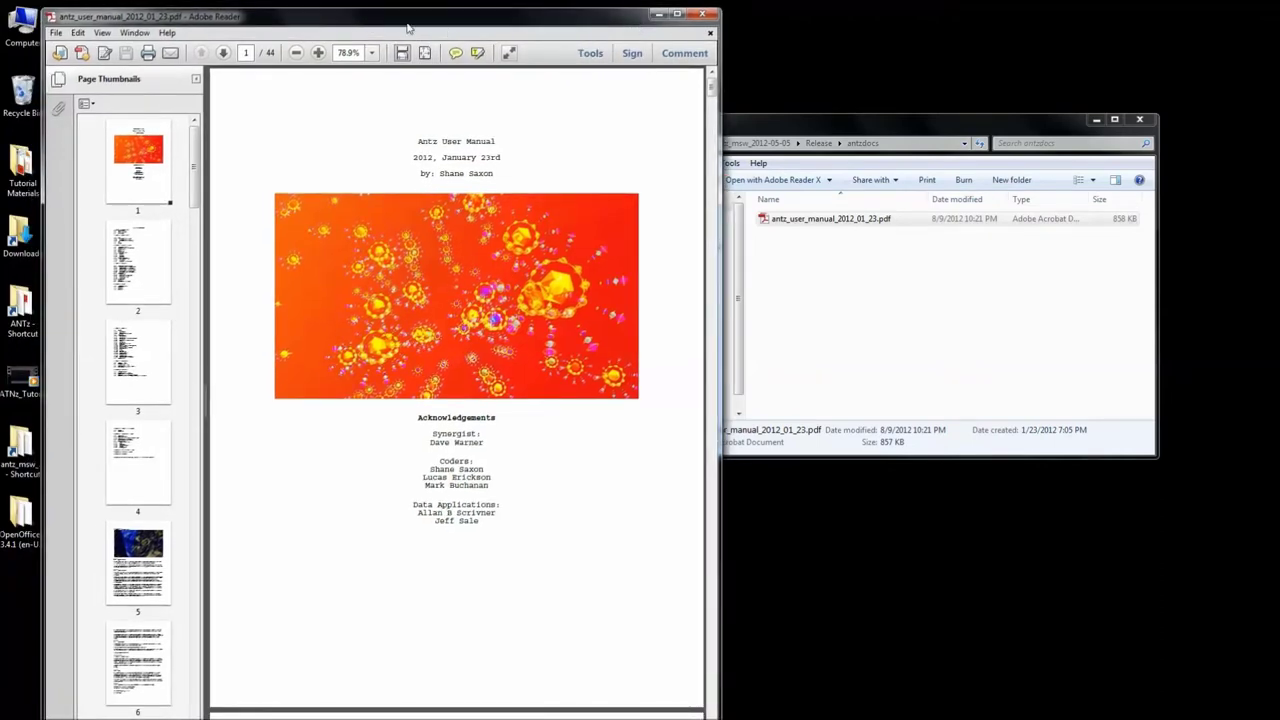
- Search the manual for 'B.2' to reach the State File section and scroll its field tables
{"action": "type", "text": "B.2"}
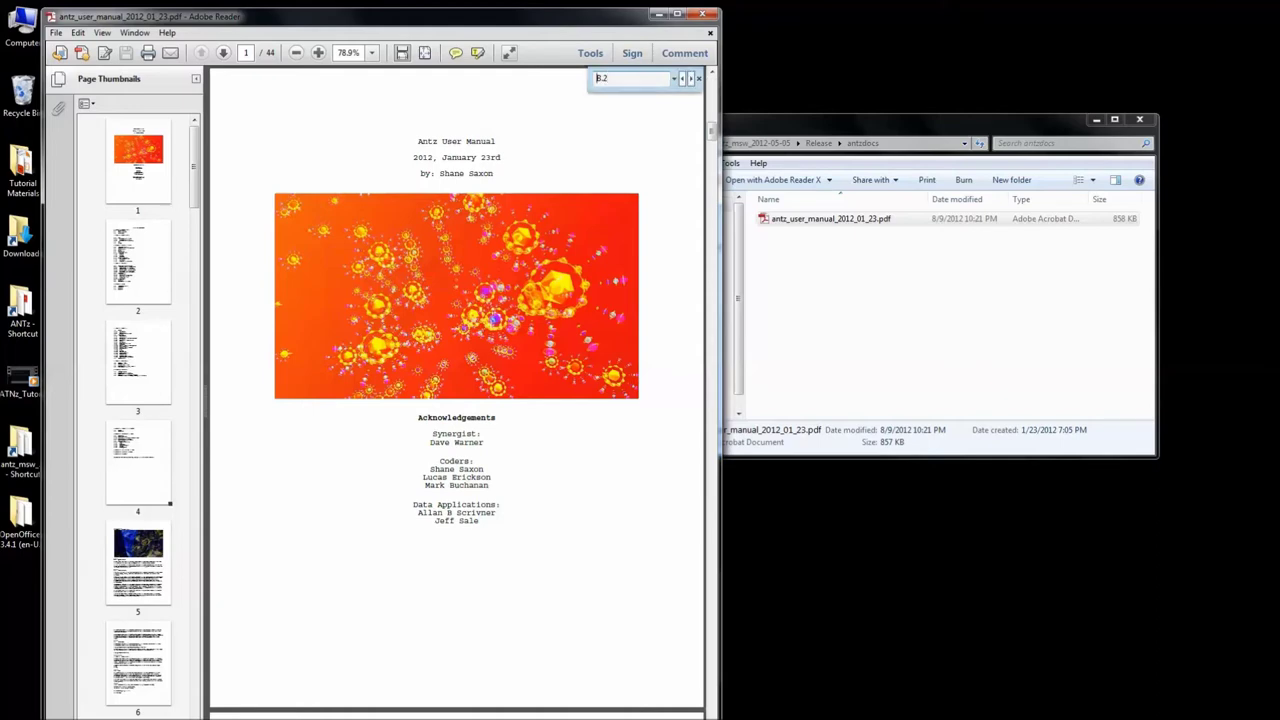
{"action": "key", "text": "Return"}
{"action": "left_click", "coordinate": [690, 78]}
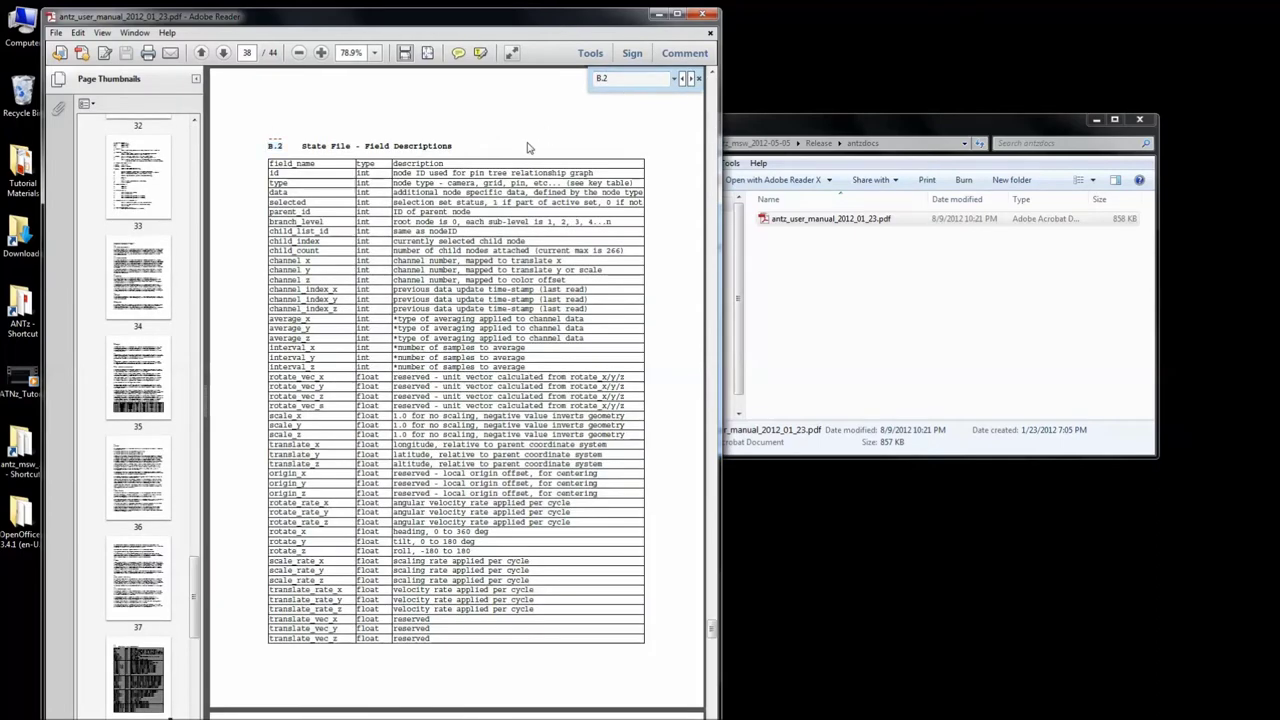
{"action": "left_click", "coordinate": [698, 78]}
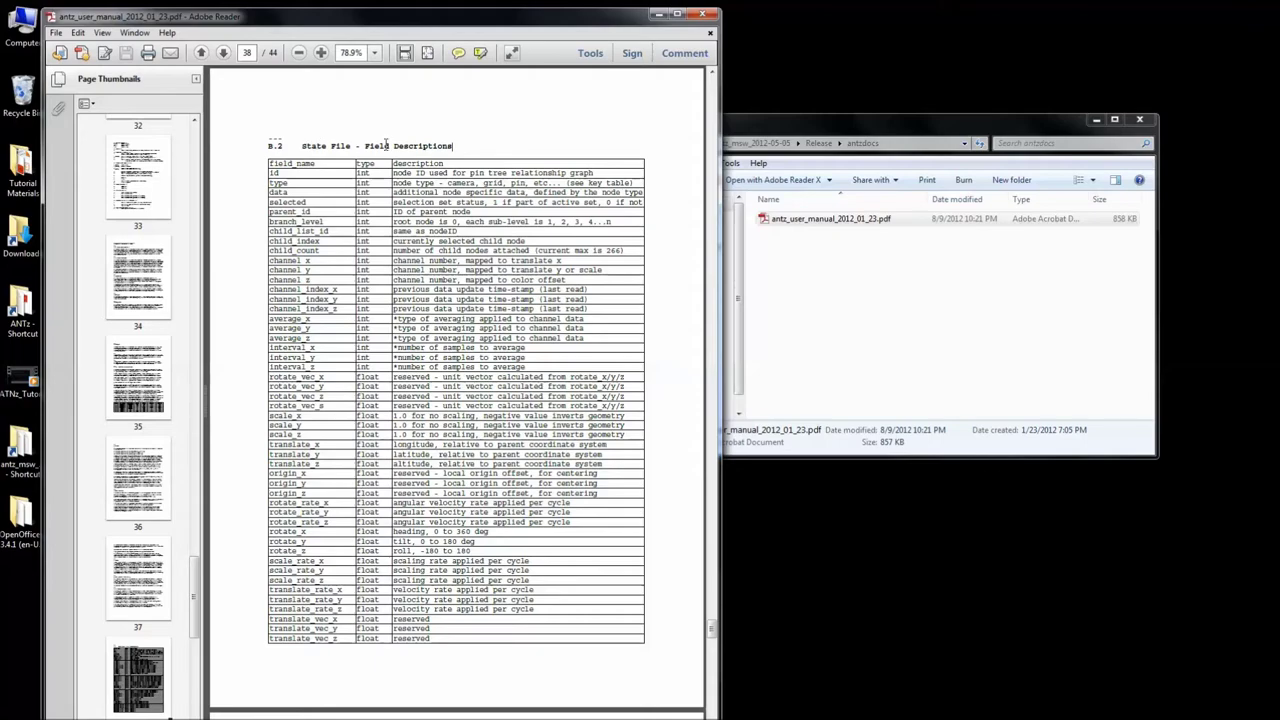
{"action": "scroll", "coordinate": [645, 160], "scroll_direction": "down", "scroll_amount": 5}
{"action": "scroll", "coordinate": [645, 160], "scroll_direction": "down", "scroll_amount": 3}
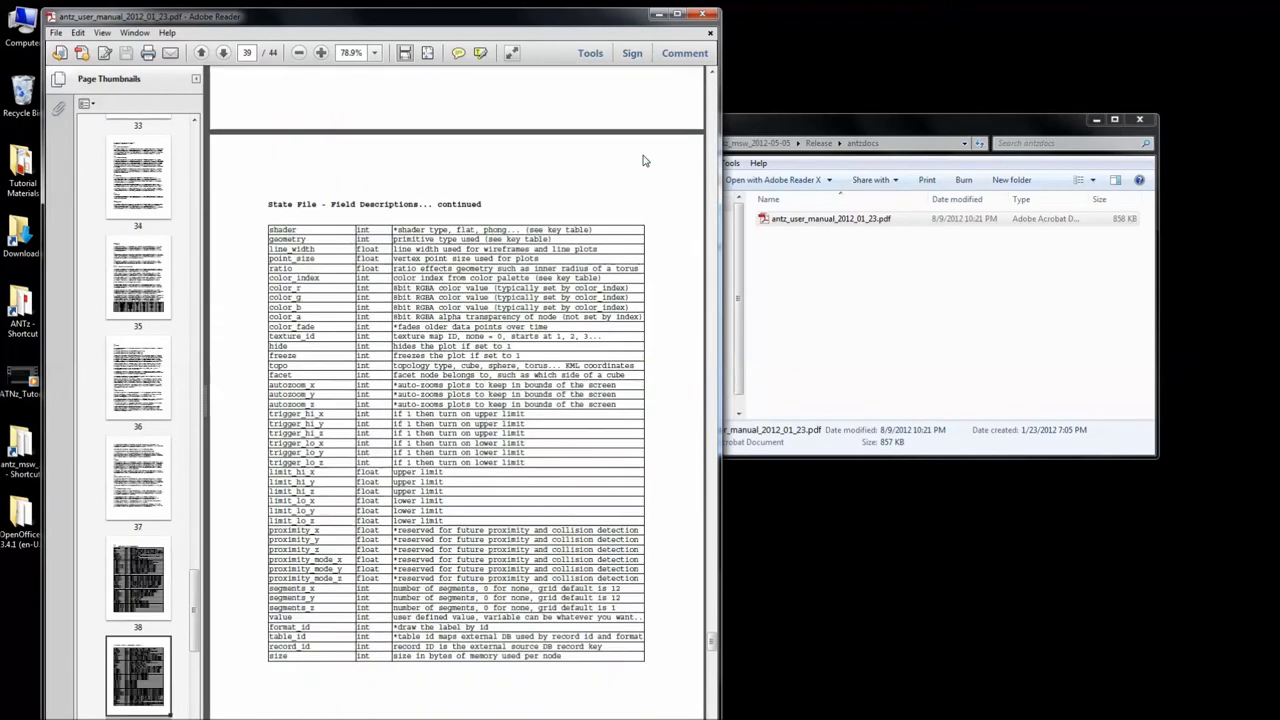
{"action": "scroll", "coordinate": [645, 165], "scroll_direction": "up", "scroll_amount": 7}
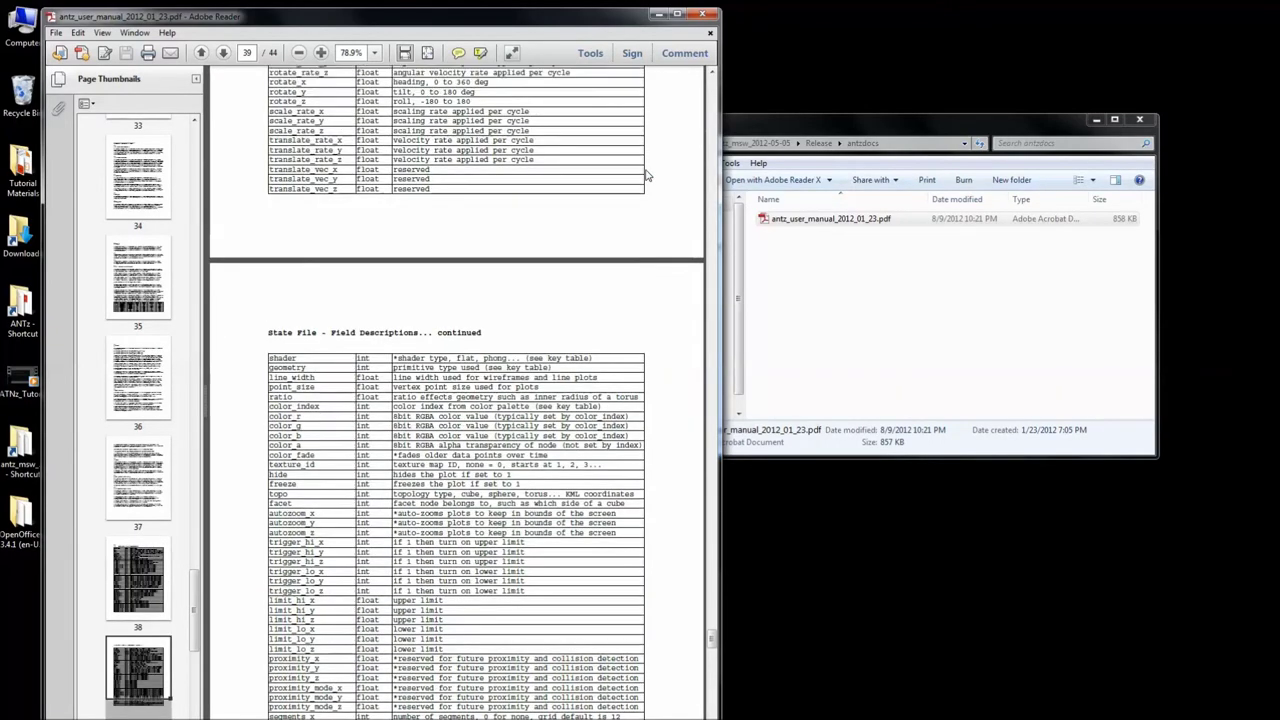
{"action": "scroll", "coordinate": [646, 176], "scroll_direction": "up", "scroll_amount": 3}
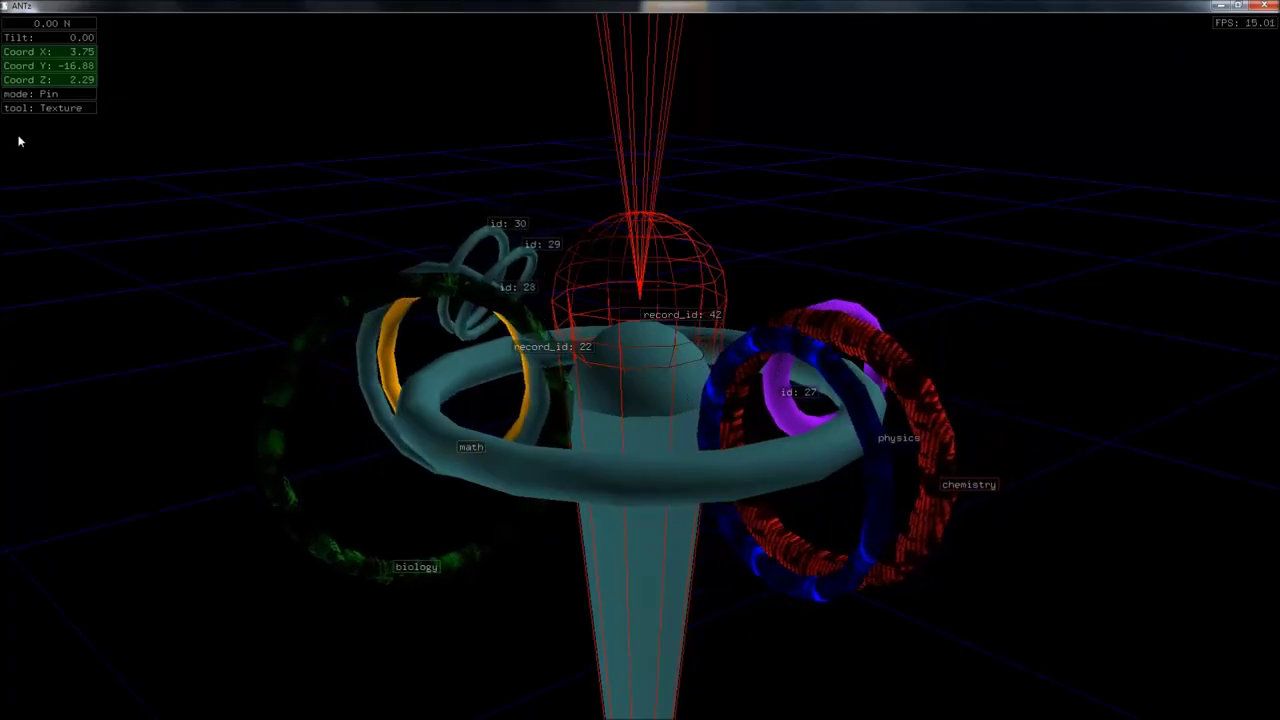
- Enter Camera mode and cycle with C through the top-down, side and close perspective preset cameras
{"action": "left_click", "coordinate": [48, 94]}
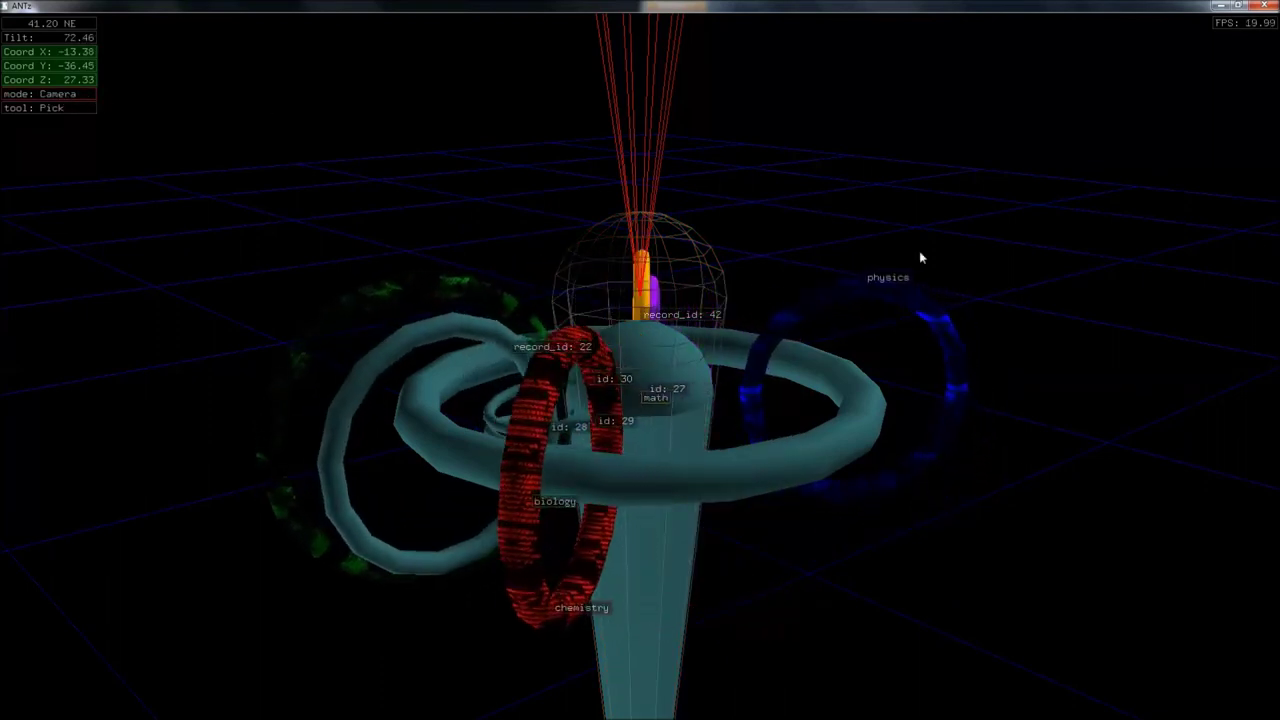
{"action": "key", "text": "c"}
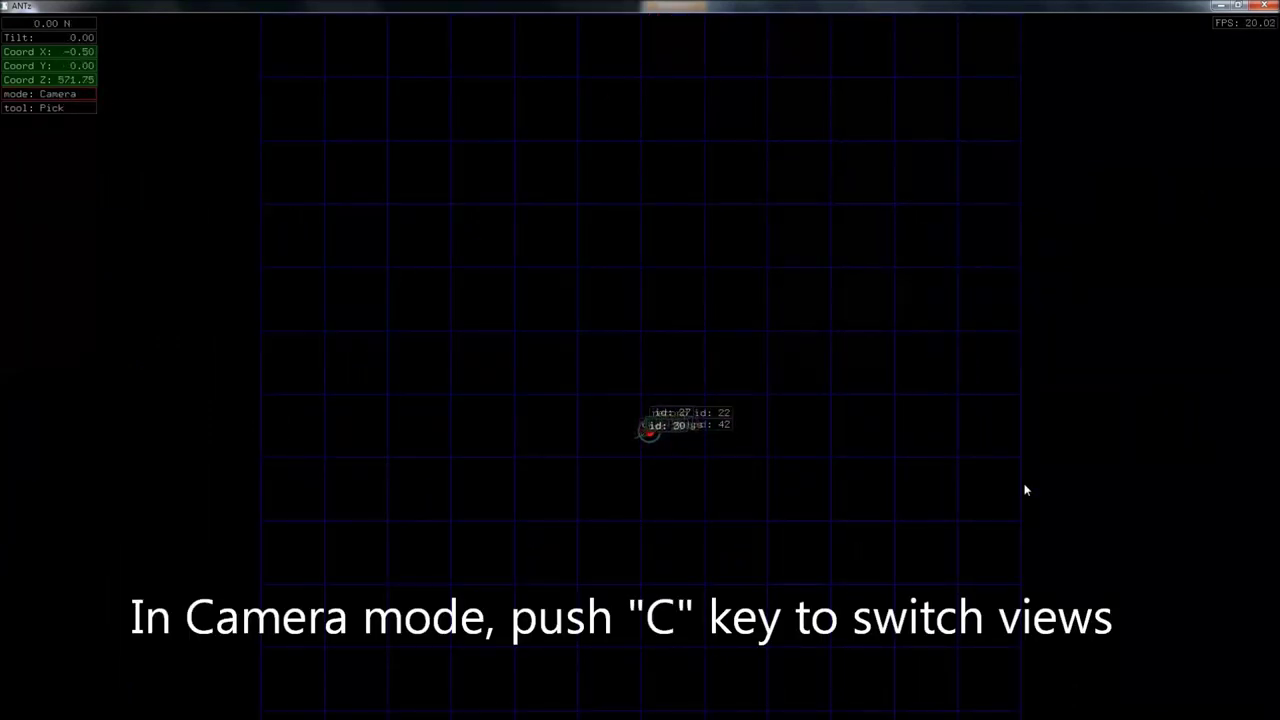
{"action": "key", "text": "c"}
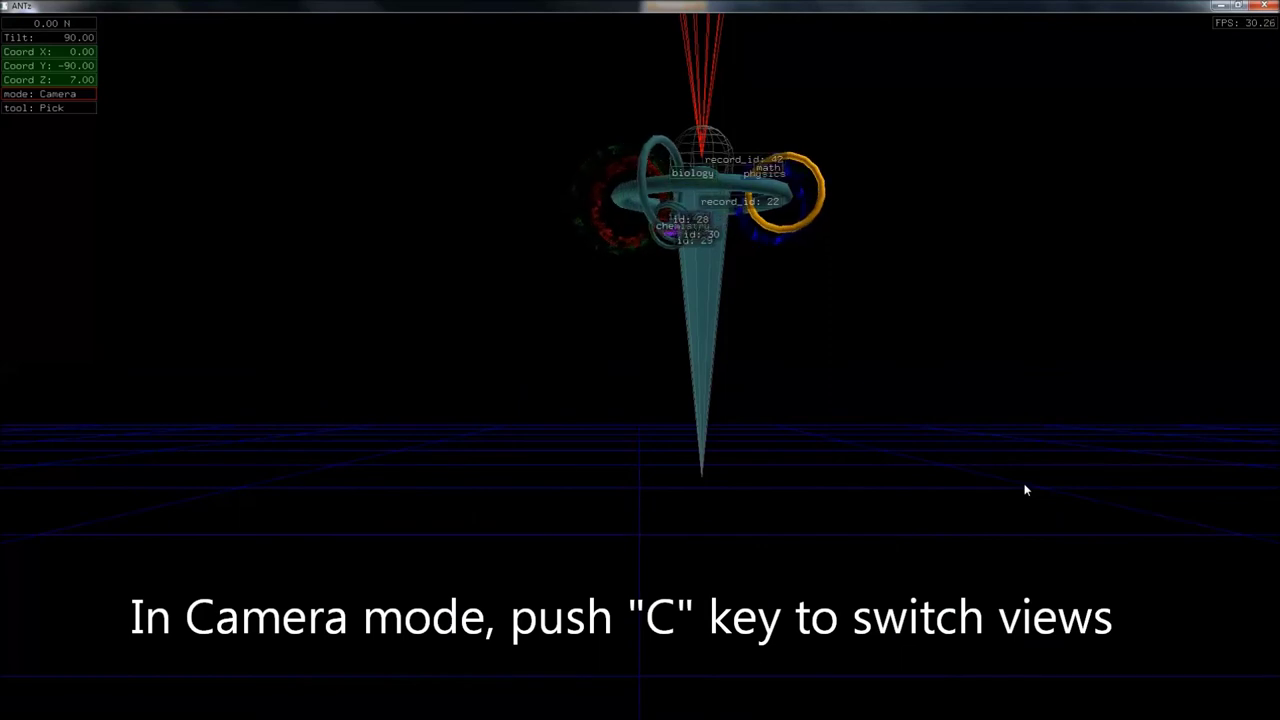
{"action": "key", "text": "c"}
{"action": "key", "text": "c"}
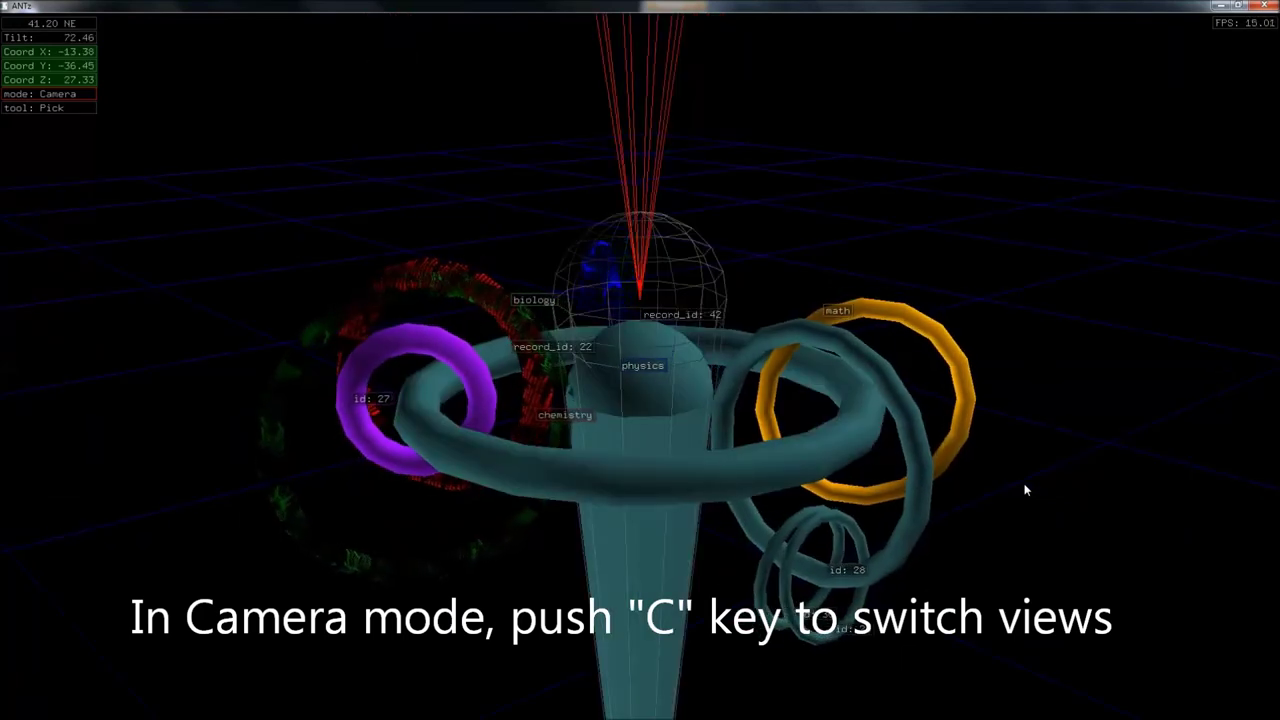
{"action": "key", "text": "c"}
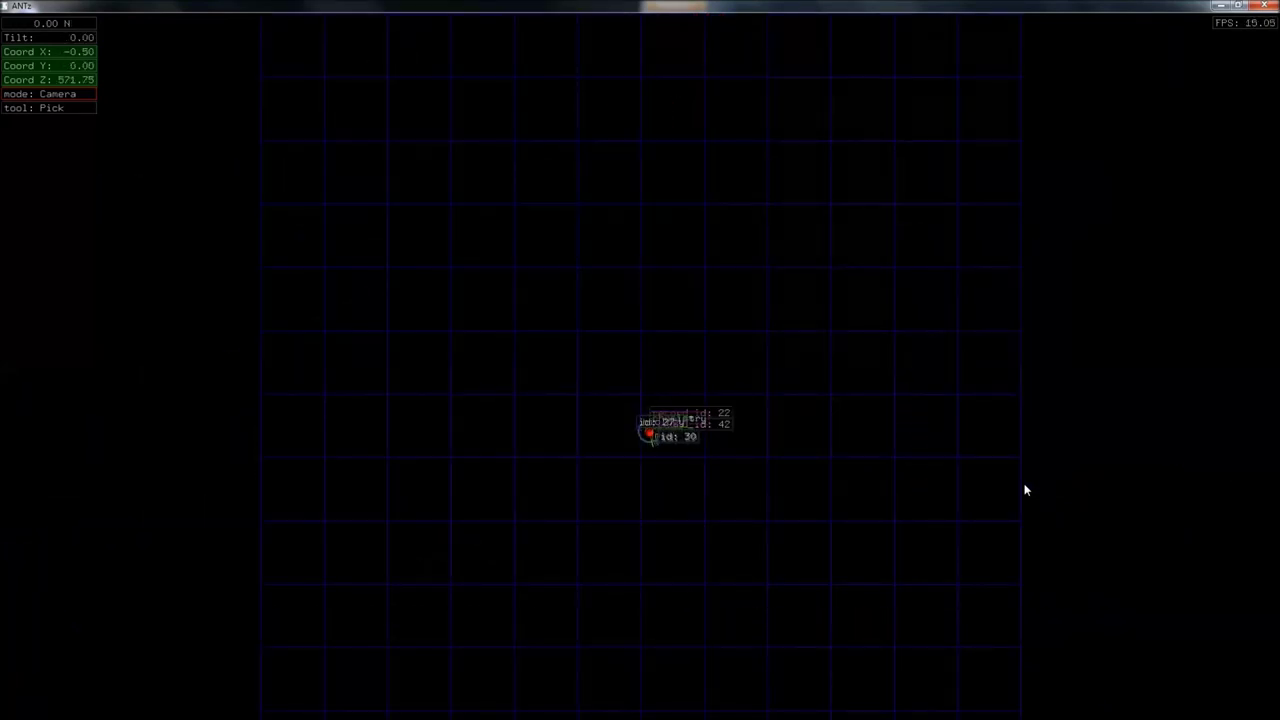
{"action": "key", "text": "c"}
{"action": "key", "text": "c"}
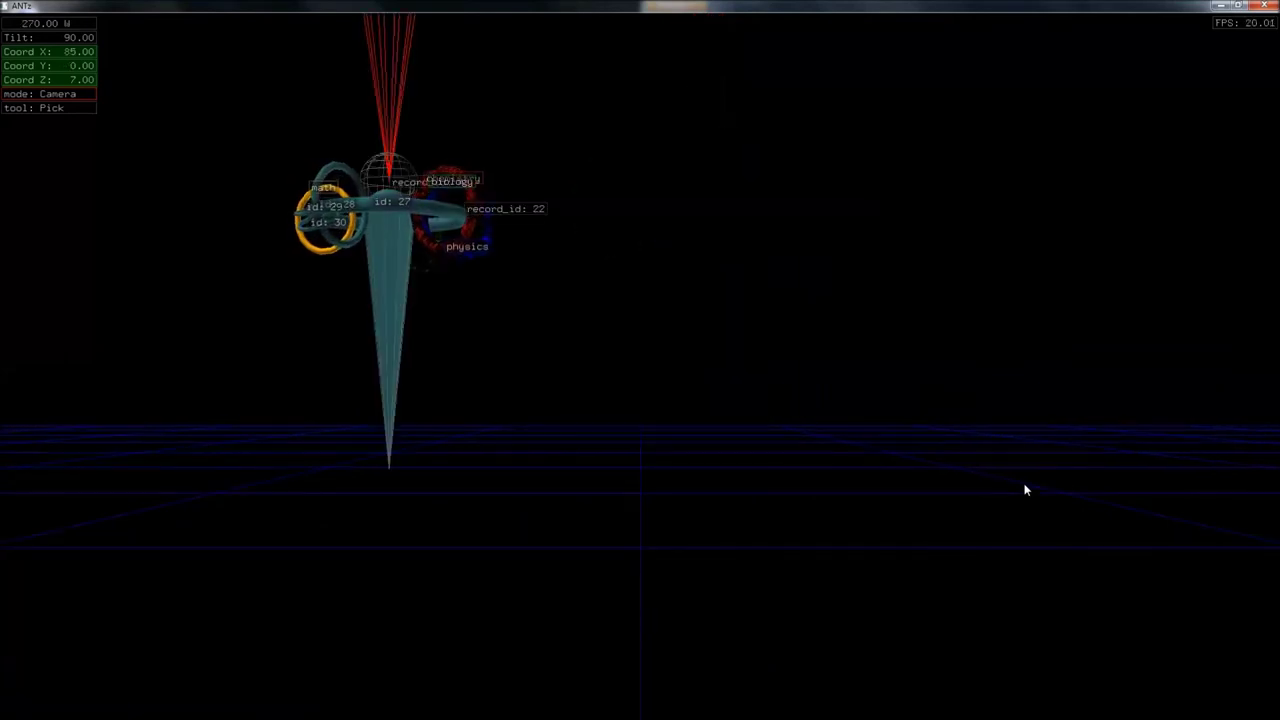
{"action": "key", "text": "c"}
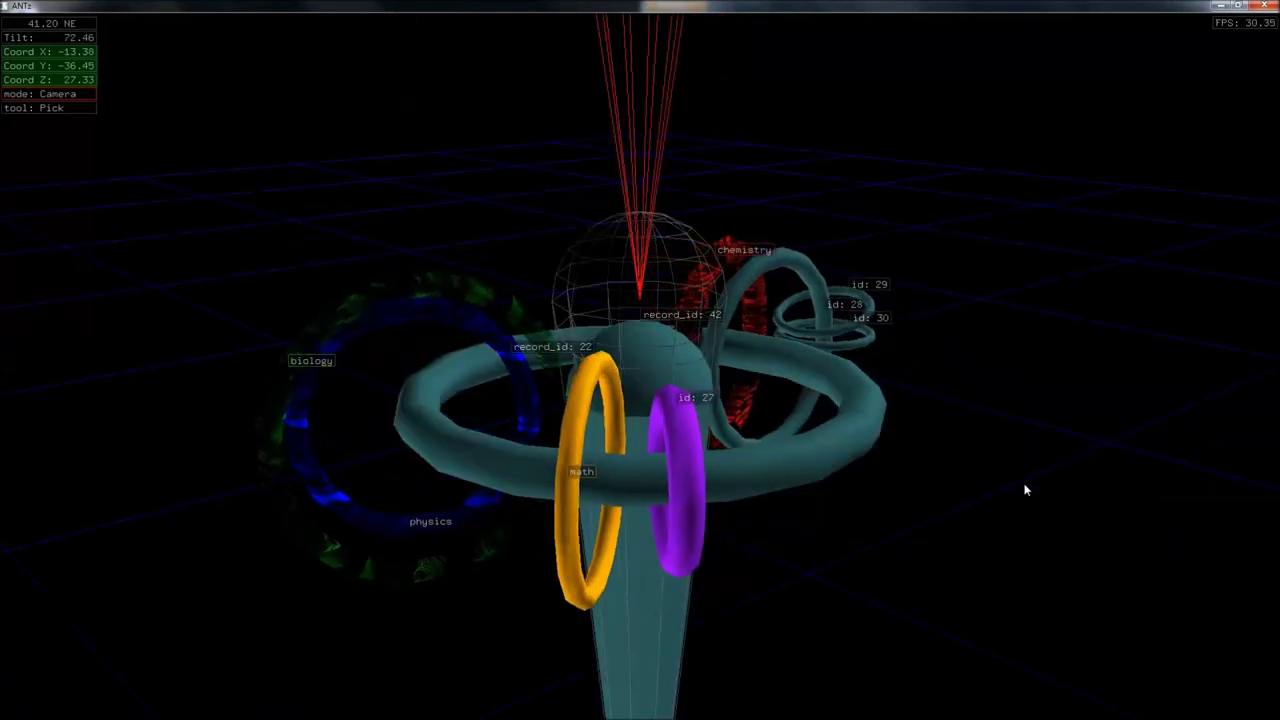
{"action": "key", "text": "c"}
{"action": "key", "text": "c"}
{"action": "key", "text": "c"}
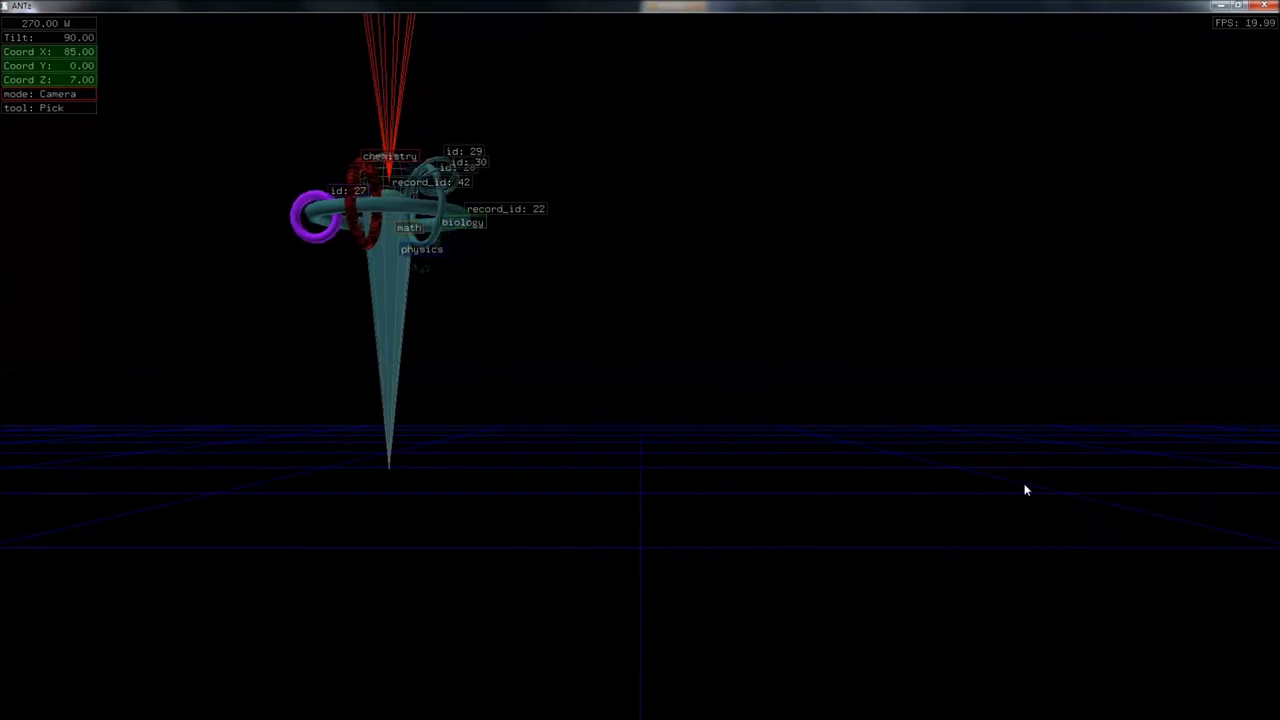
{"action": "key", "text": "c"}
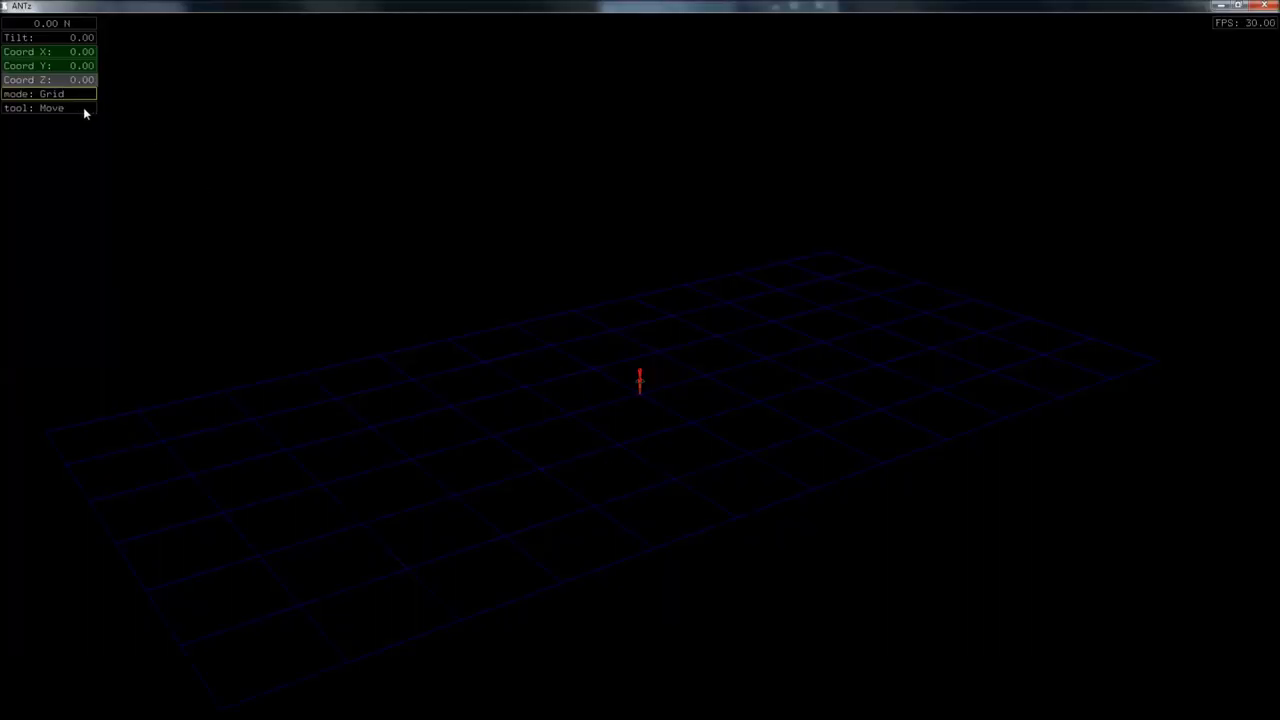
- Select the grid, rotate it upright, then deselect it and orbit around it
{"action": "left_click", "coordinate": [84, 110]}
{"action": "left_click", "coordinate": [83, 107]}
{"action": "left_click", "coordinate": [83, 107]}
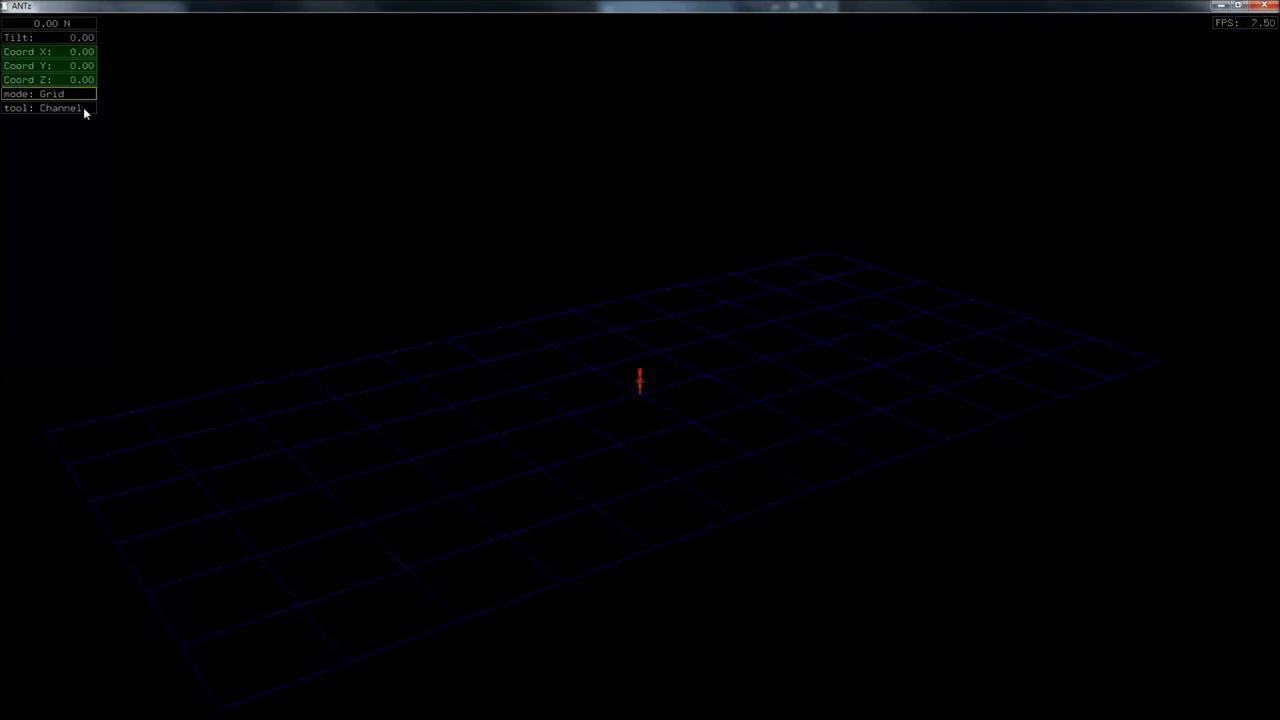
{"action": "left_click", "coordinate": [83, 107]}
{"action": "left_click", "coordinate": [563, 471]}
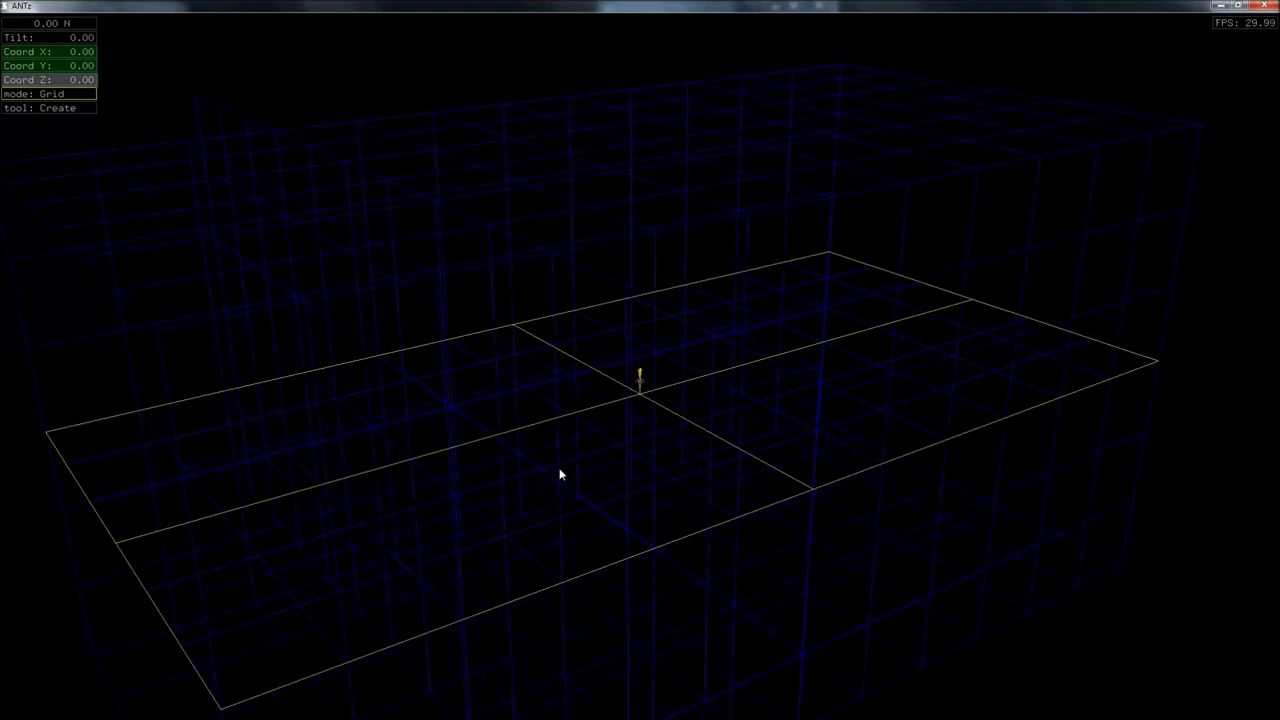
{"action": "key", "text": "Up"}
{"action": "left_click", "coordinate": [112, 100]}
{"action": "left_click_drag", "start_coordinate": [648, 398], "coordinate": [371, 451]}
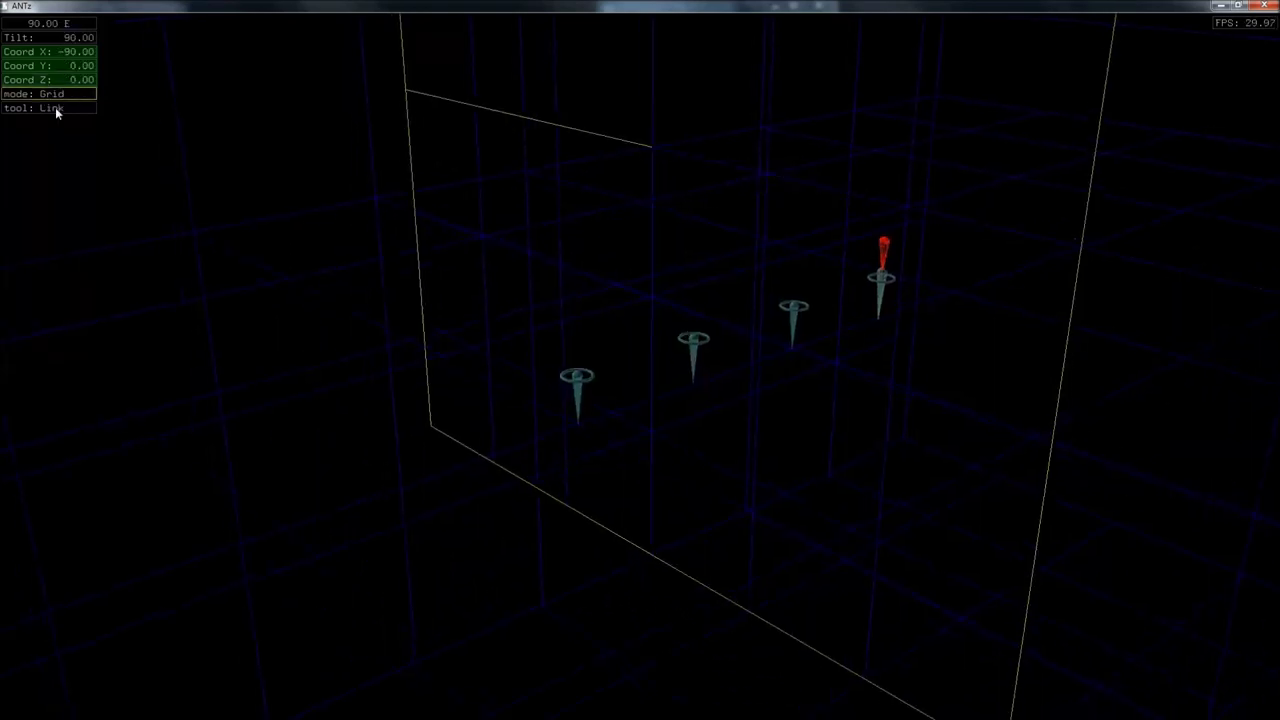
- With the Texture tool, cycle the grid through wireframe, circuit board, text, none and satellite map
{"action": "left_click", "coordinate": [55, 107]}
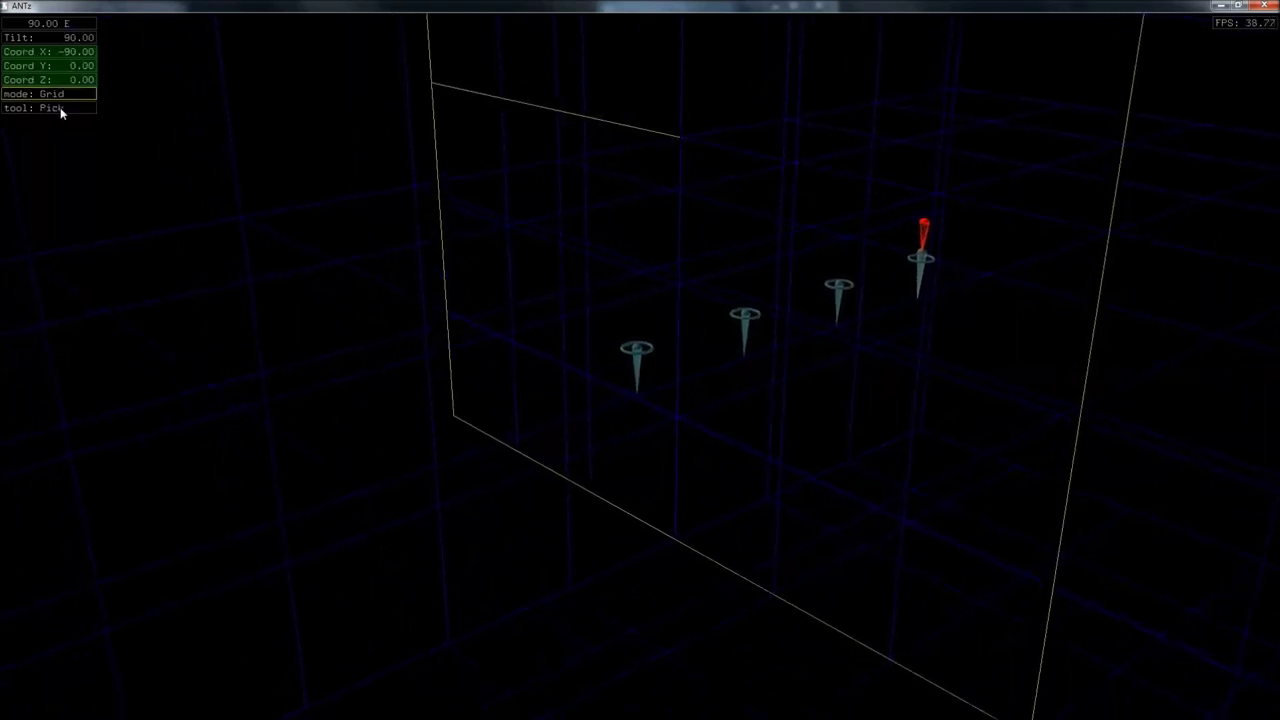
{"action": "left_click", "coordinate": [60, 107]}
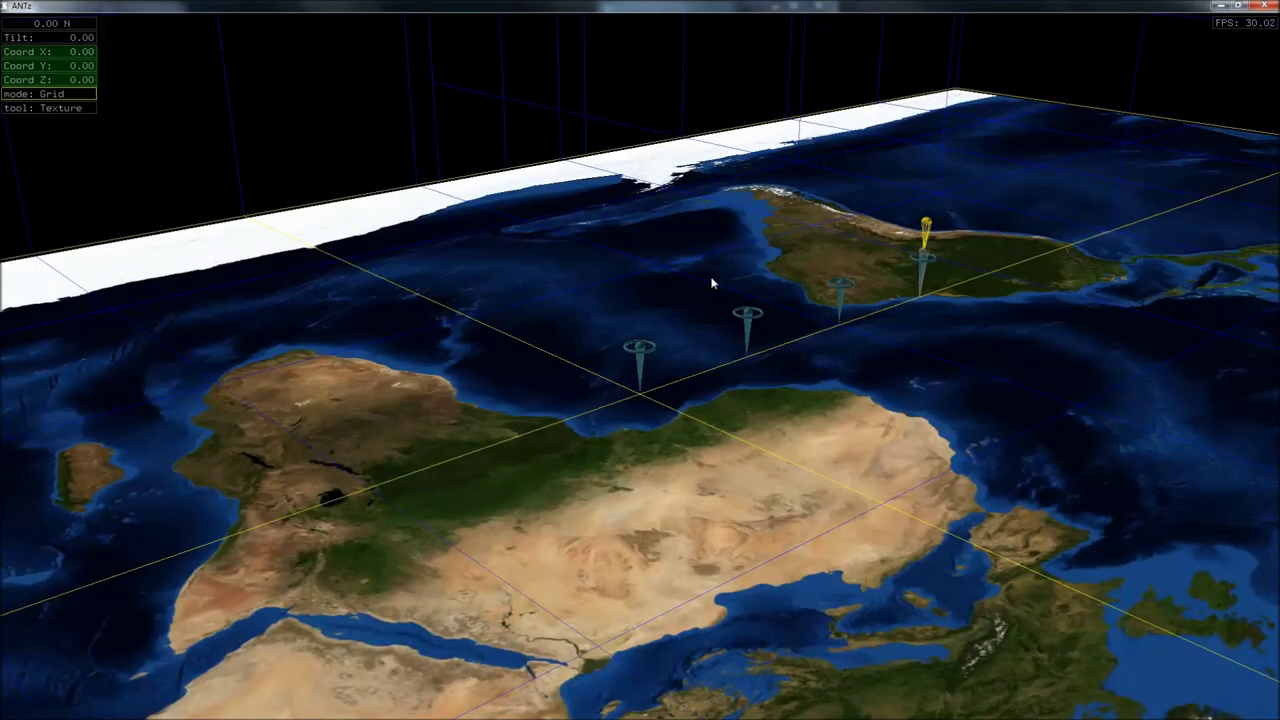
{"action": "left_click", "coordinate": [712, 284]}
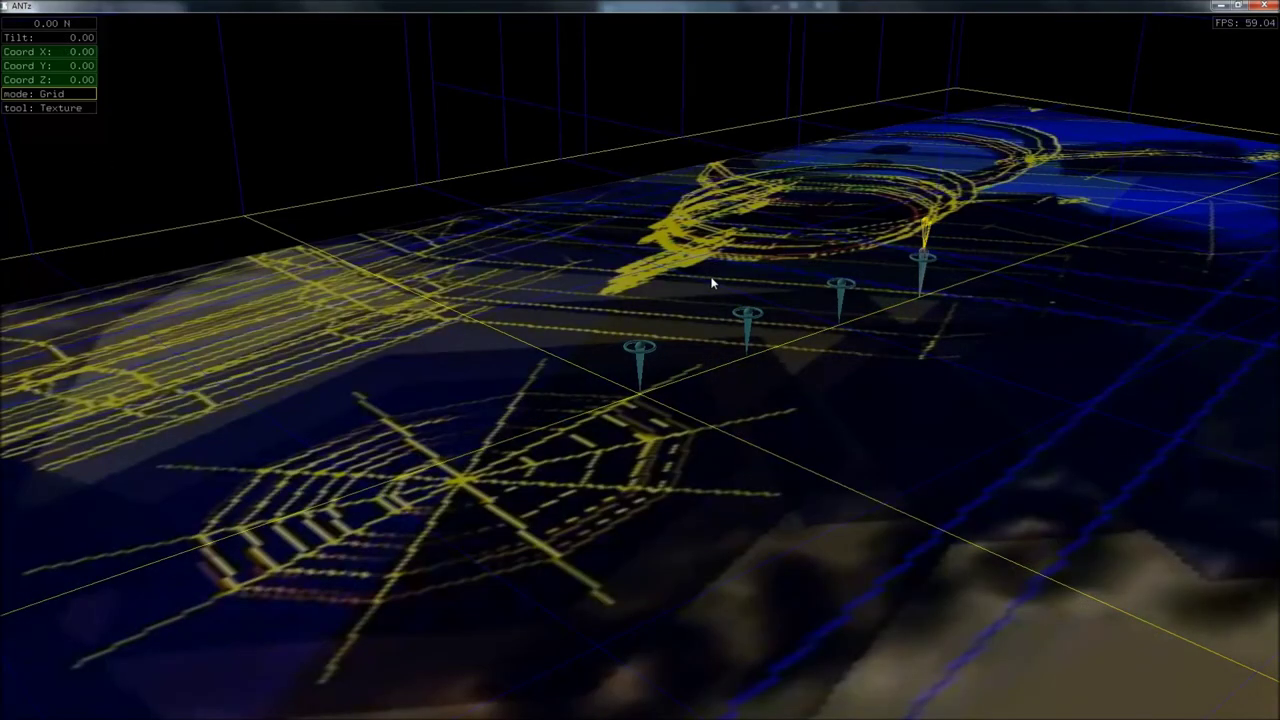
{"action": "left_click", "coordinate": [712, 284]}
{"action": "left_click", "coordinate": [712, 284]}
{"action": "left_click", "coordinate": [712, 284]}
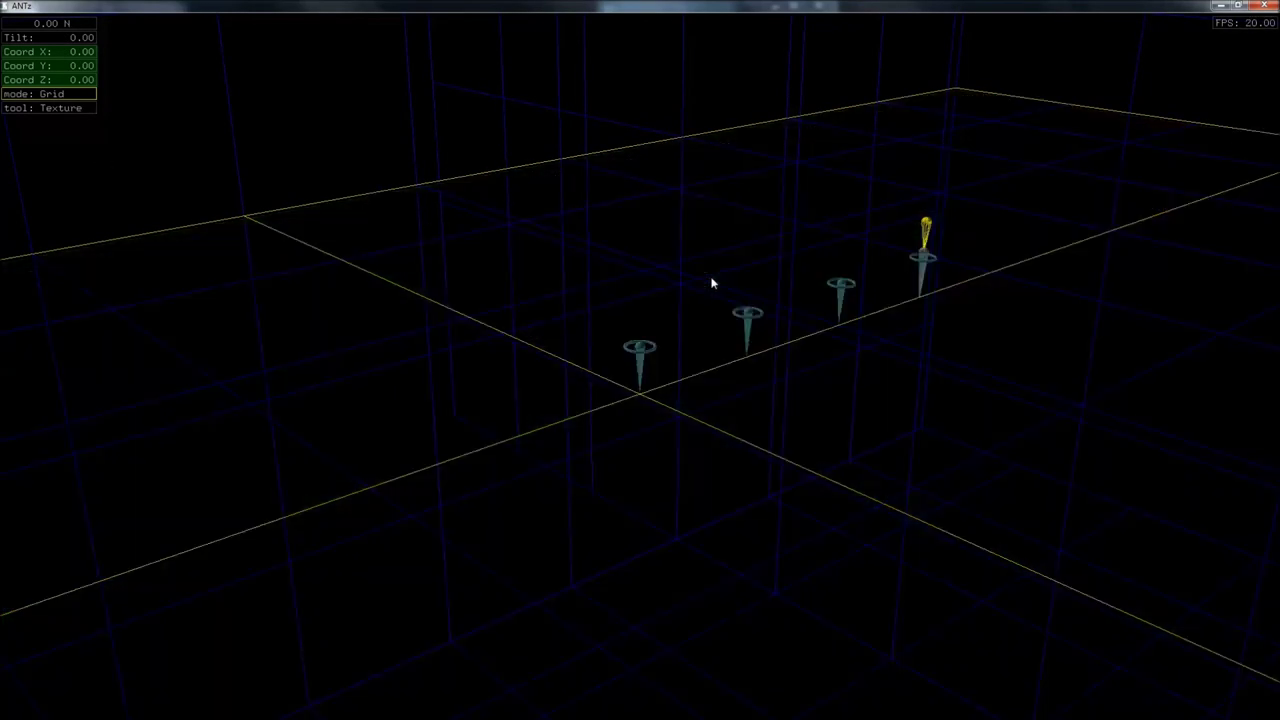
{"action": "left_click", "coordinate": [712, 284]}
{"action": "left_click", "coordinate": [712, 284]}
{"action": "left_click", "coordinate": [712, 284]}
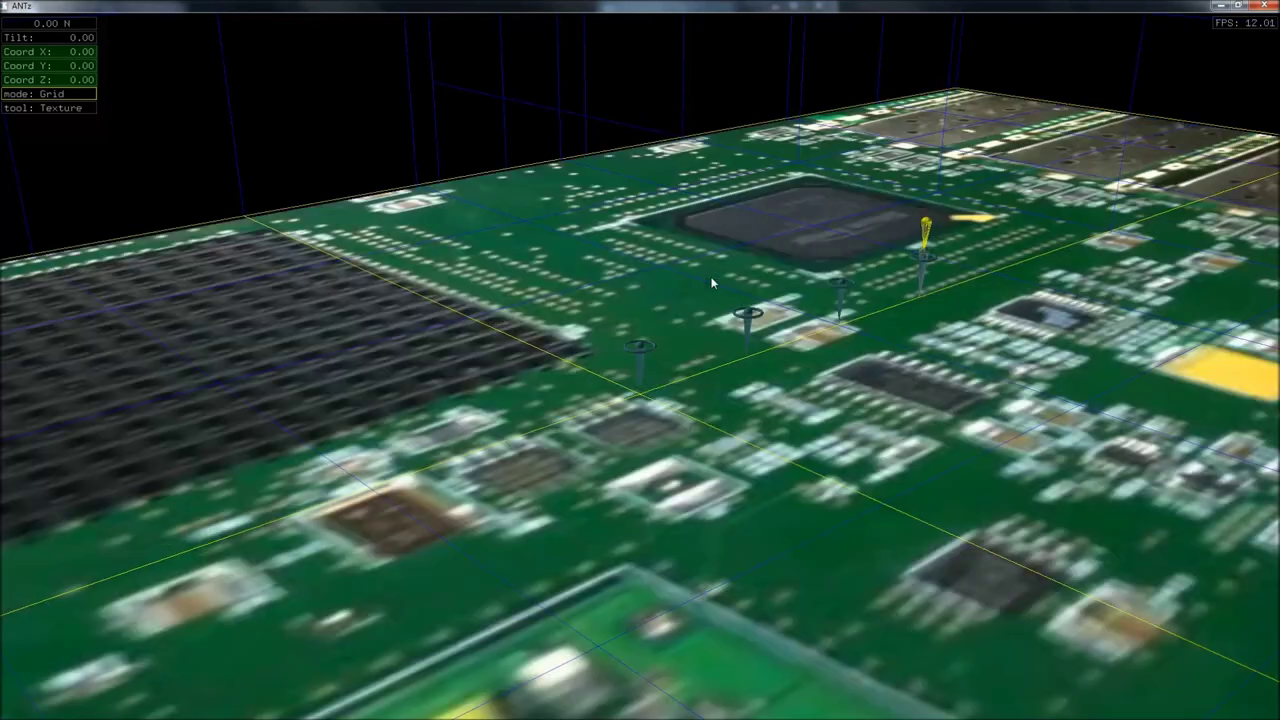
{"action": "left_click", "coordinate": [712, 284]}
{"action": "left_click", "coordinate": [712, 284]}
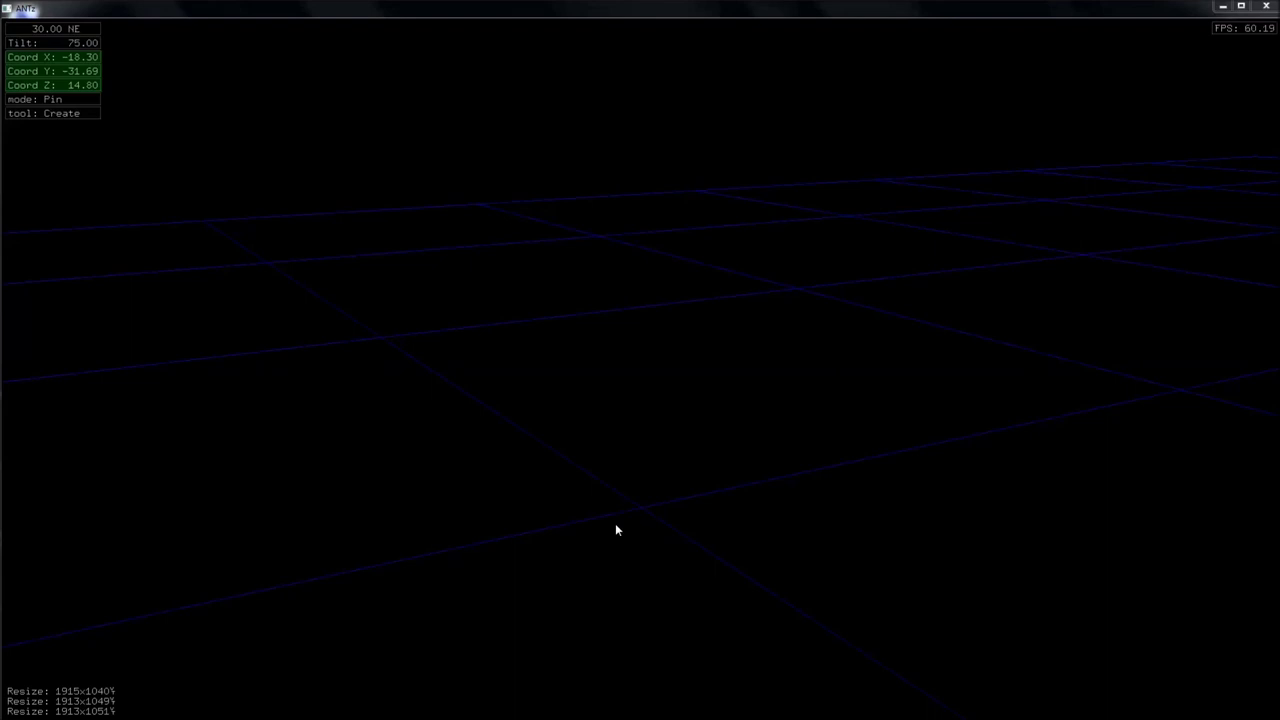
- Create a new pin with a torus ring on the grid and save the scene with Ctrl+S
{"action": "left_click", "coordinate": [641, 505]}
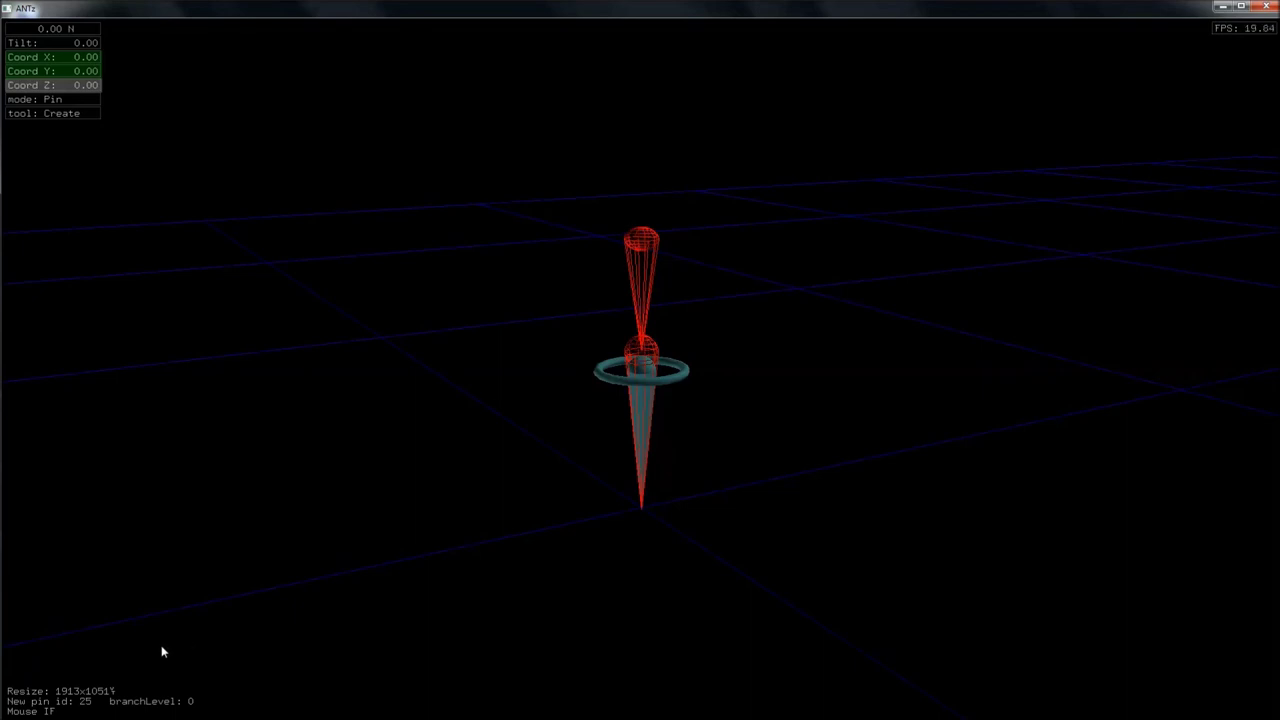
{"action": "key", "text": "ctrl+s"}
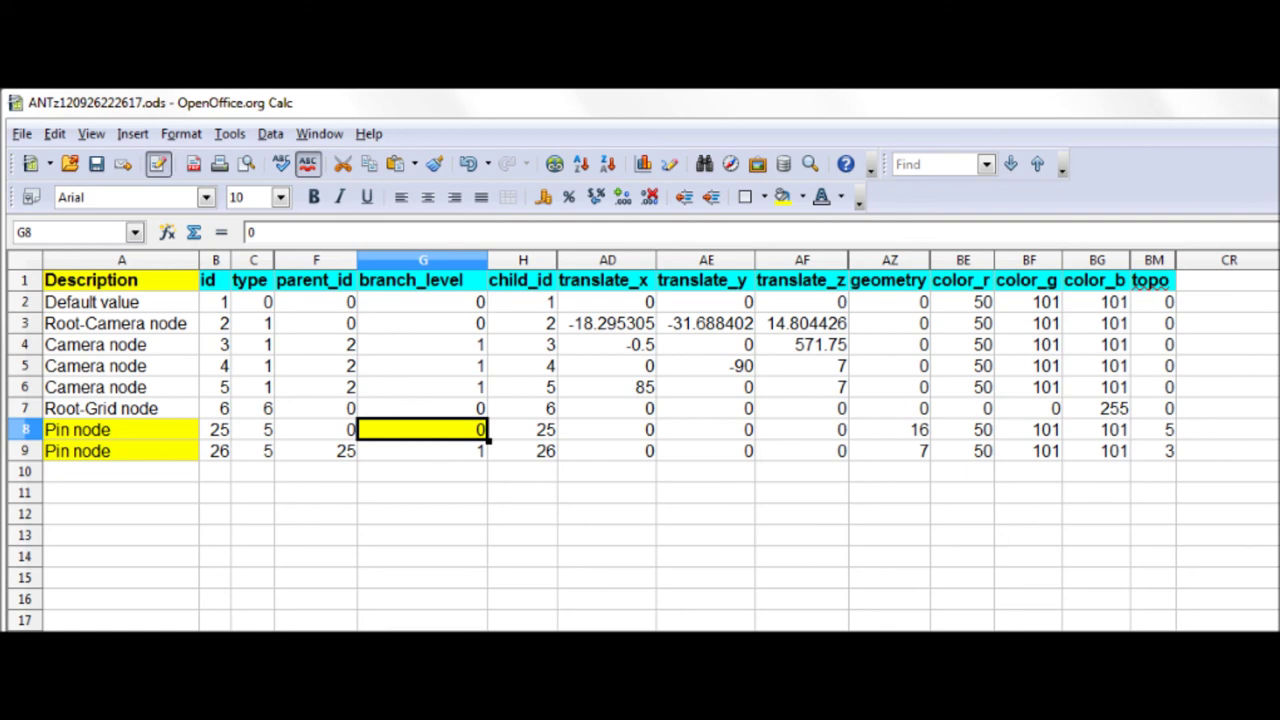
- Select cell G9 to check torus node 26's branch_level of 1 under parent 25
{"action": "left_click", "coordinate": [422, 451]}
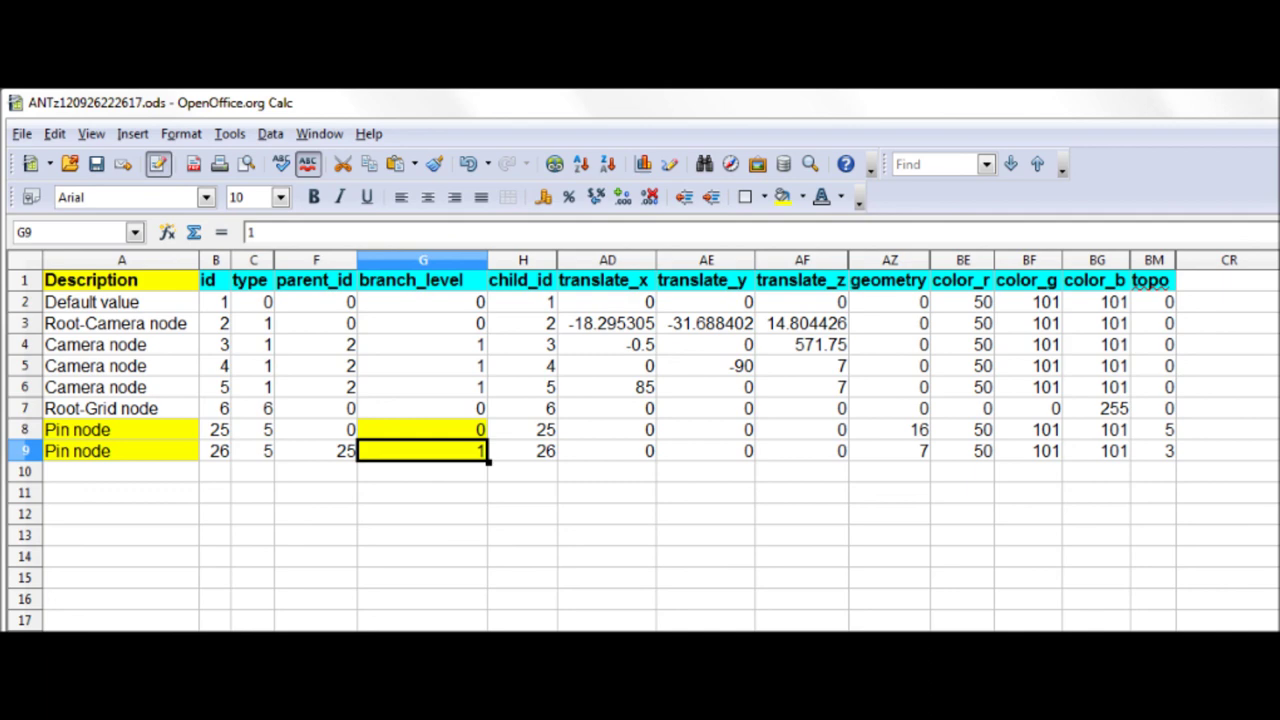